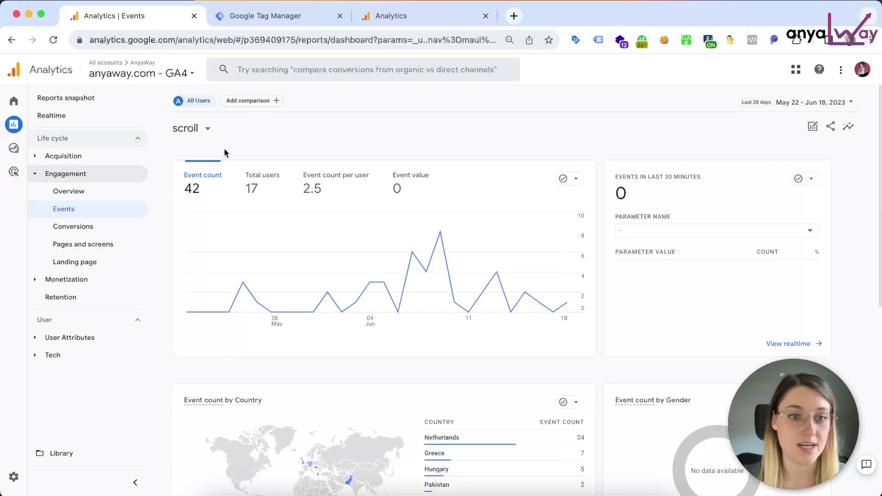
Step: Inspect the scroll event chart: 42 events from 17 users, 2.5 per user, May 22 – Jun 18
mouse_move(240, 221)
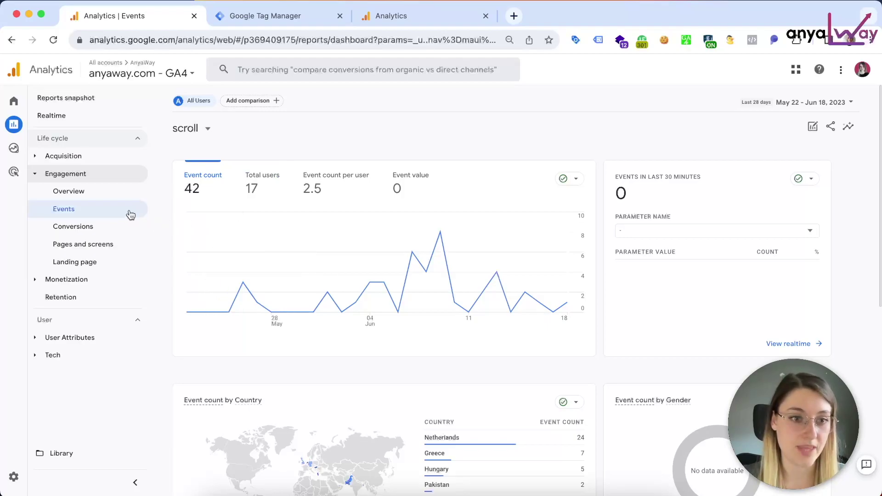
Step: Scroll down to the percent_scrolled card, which lists only the 90 value
scroll(275, 242, "down", 1)
scroll(275, 242, "down", 2)
scroll(257, 220, "up", 2)
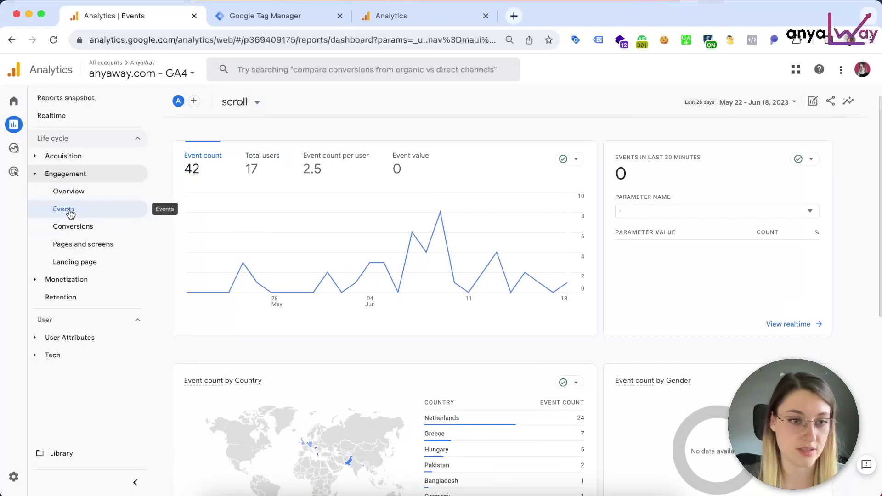
scroll(335, 238, "down", 7)
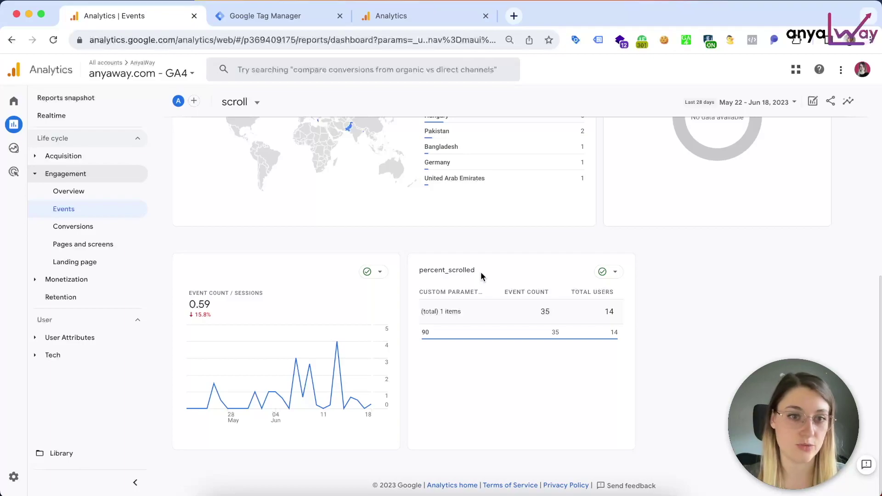
mouse_move(430, 333)
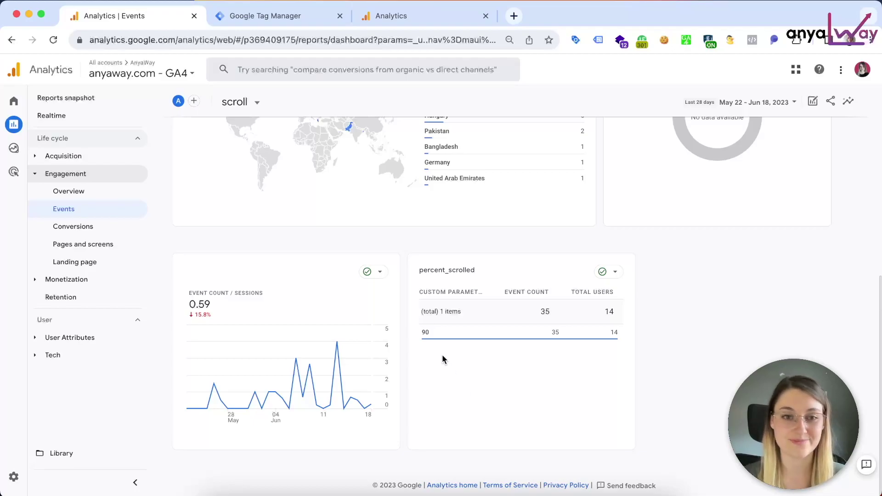
key("ctrl+Tab")
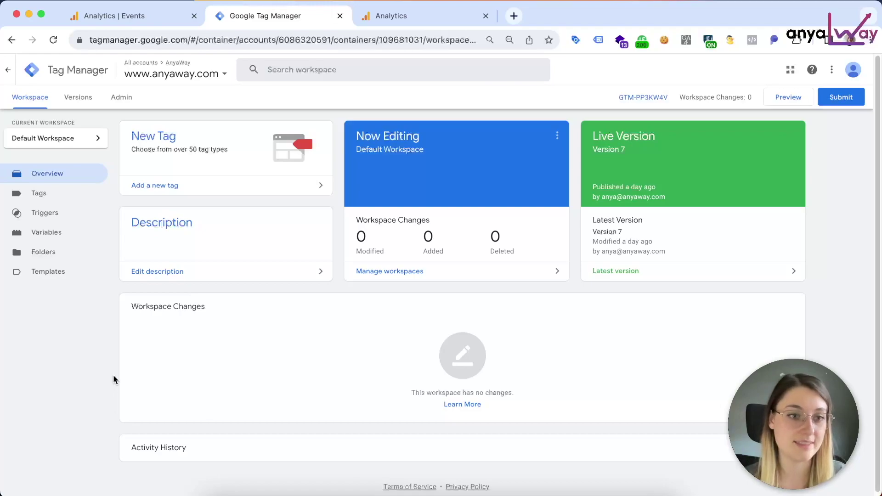
Step: Check that the Scroll Depth Threshold, Units and Direction built-in variables are enabled
left_click(66, 236)
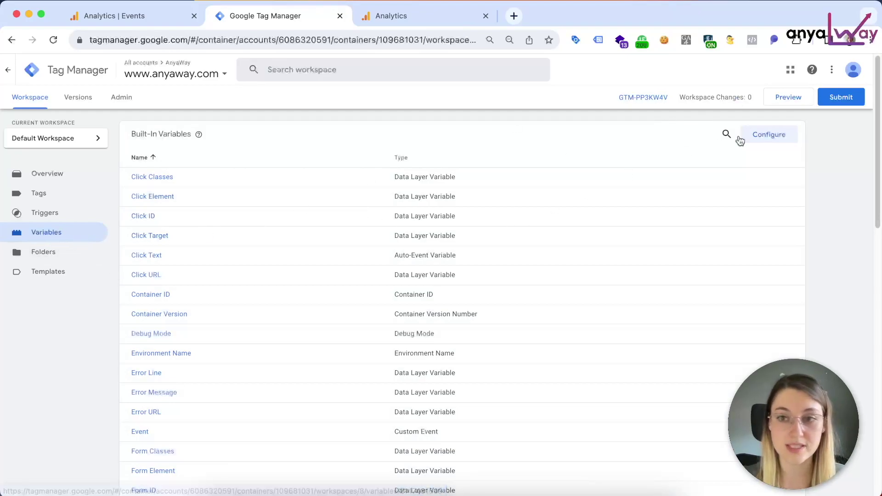
left_click(771, 134)
scroll(710, 246, "down", 15)
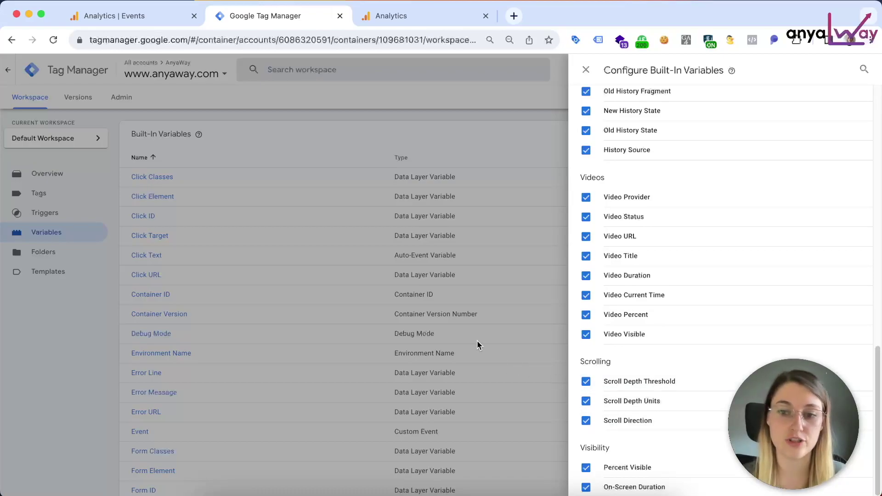
left_click(467, 371)
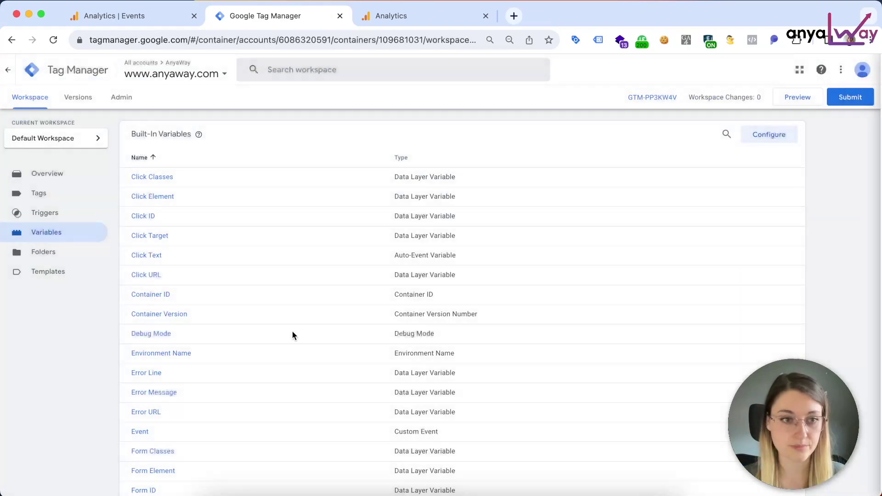
Step: Create a Scroll Depth trigger with vertical scroll thresholds of 25, 50, 75, 90 percent
left_click(54, 213)
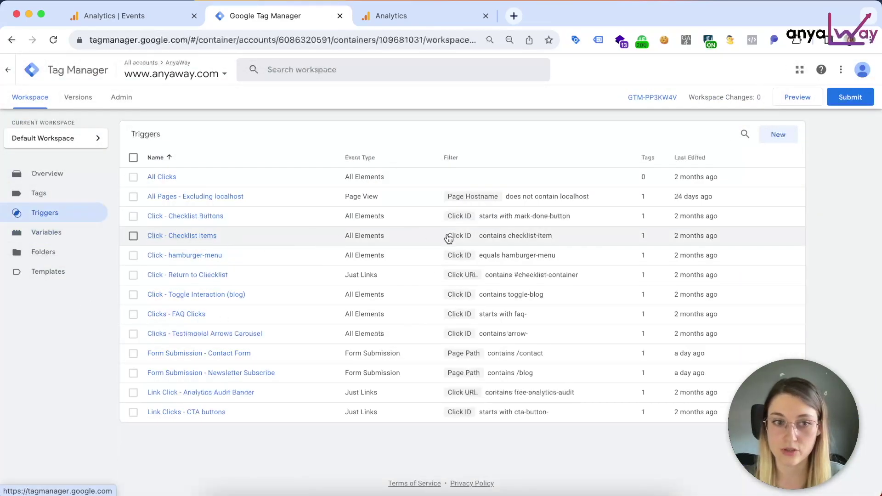
left_click(776, 135)
left_click(647, 174)
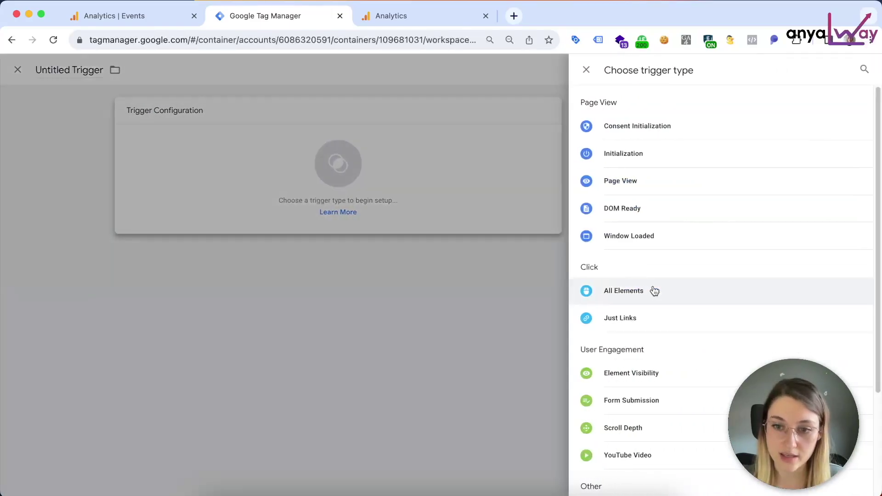
left_click(650, 422)
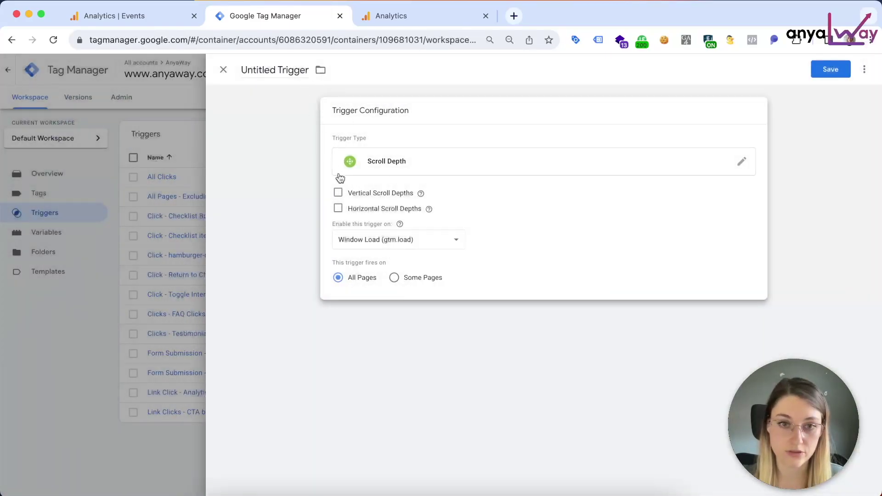
left_click(338, 194)
left_click(376, 233)
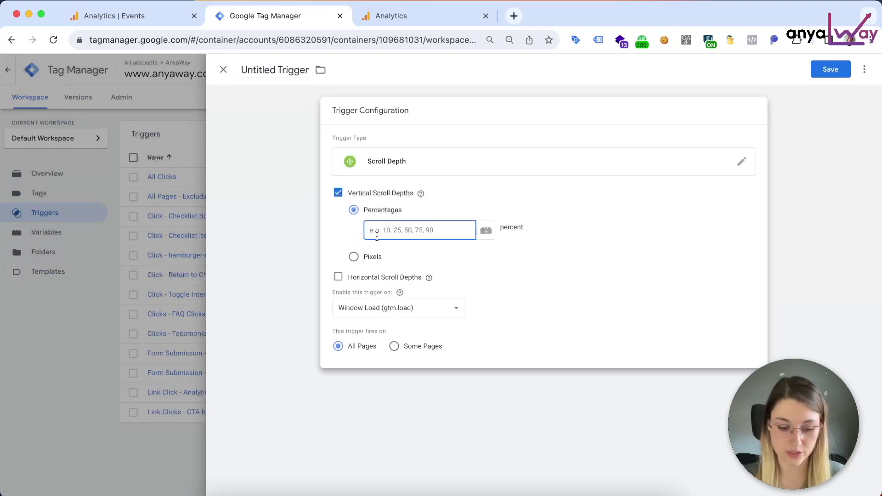
type("2")
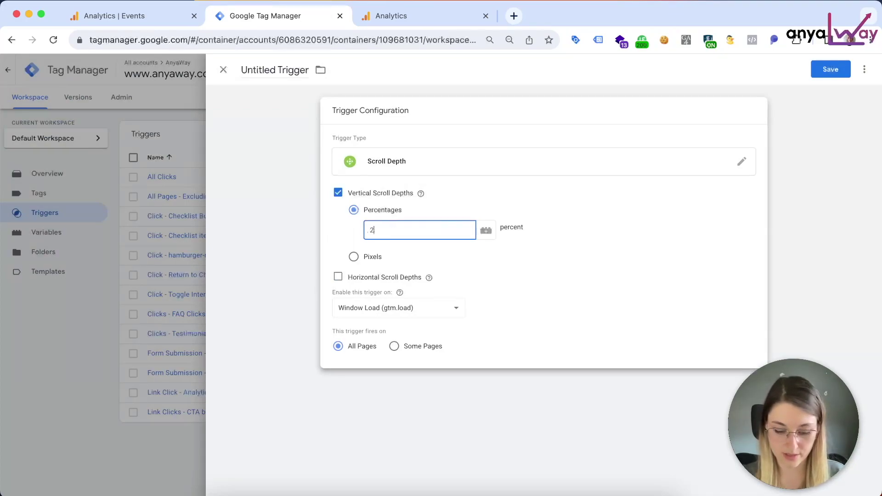
type("5,50,75")
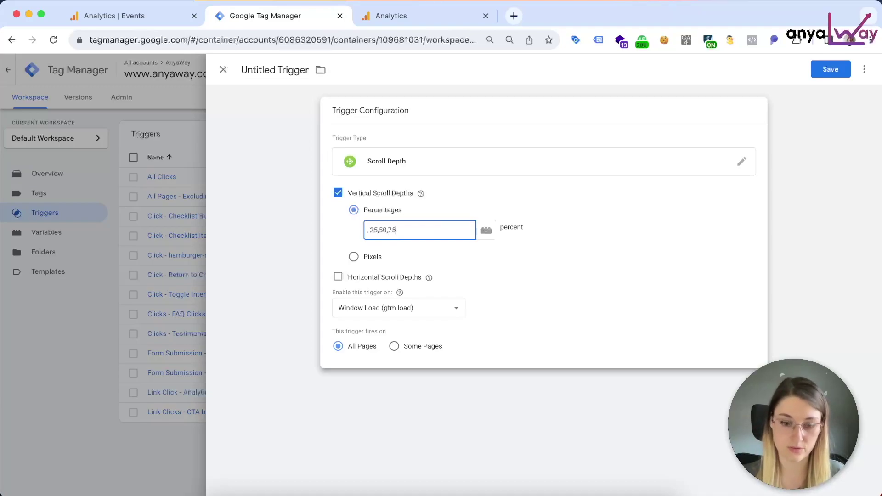
type(",90")
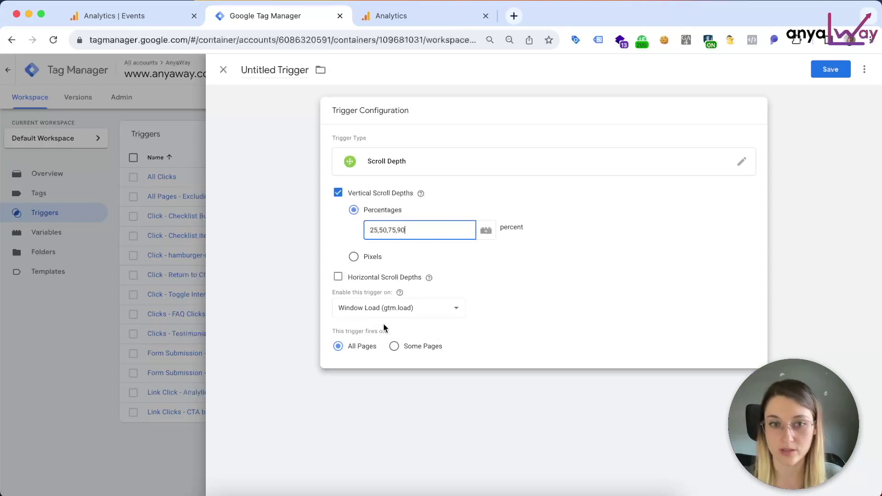
Step: Name the trigger 'Scroll Depth - 25, 50, 75, 90%' and save it
left_click(276, 73)
triple_click(275, 74)
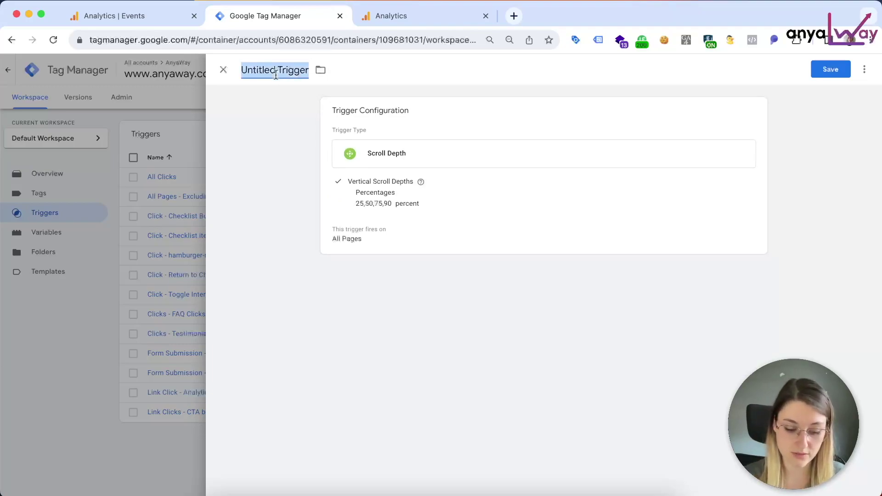
type("Scroll Depth")
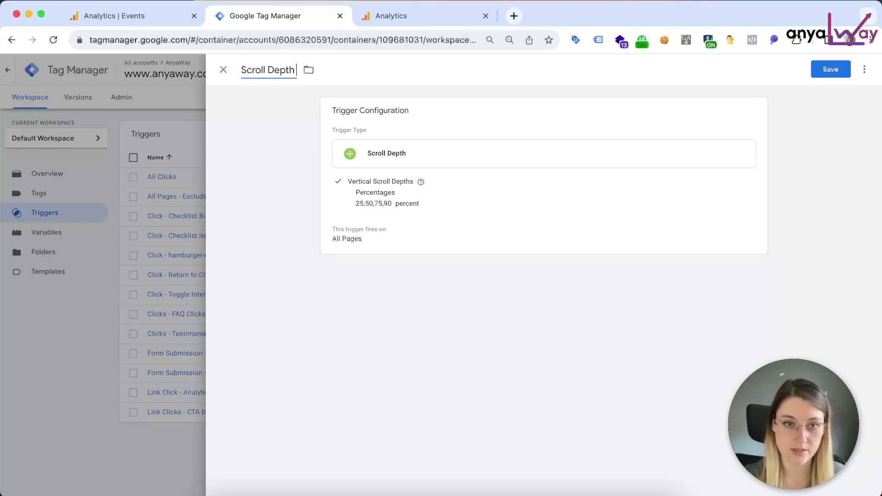
type(" -")
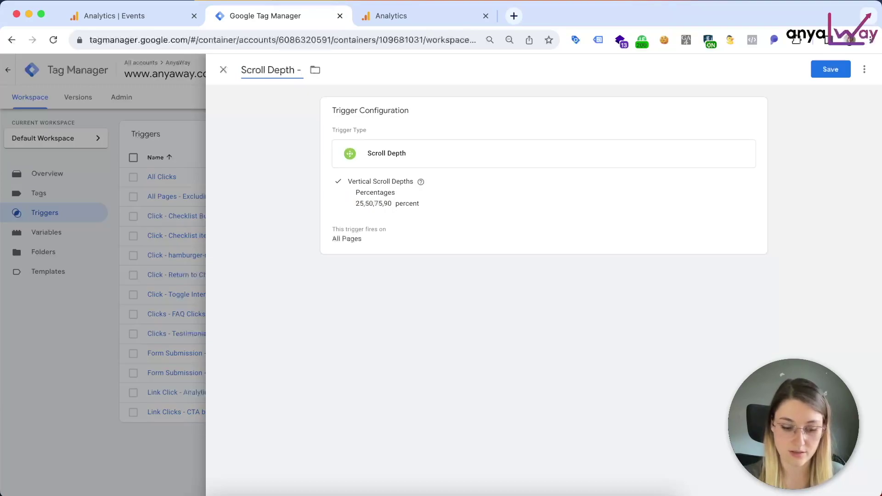
type(" 25, 50m")
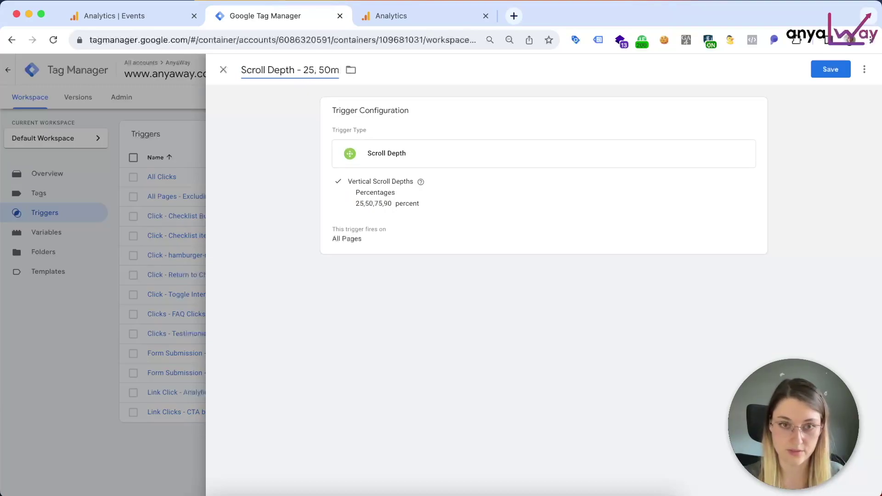
key("BackSpace")
type(", 75, 90")
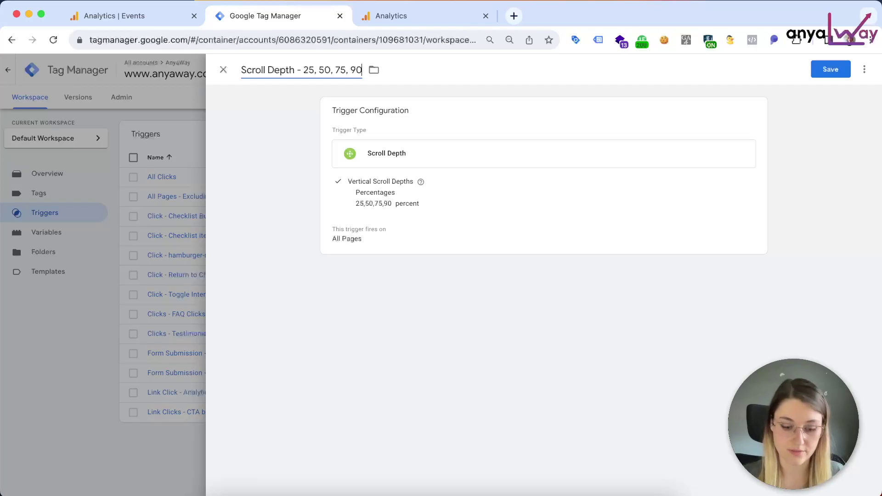
type("%")
left_click(829, 70)
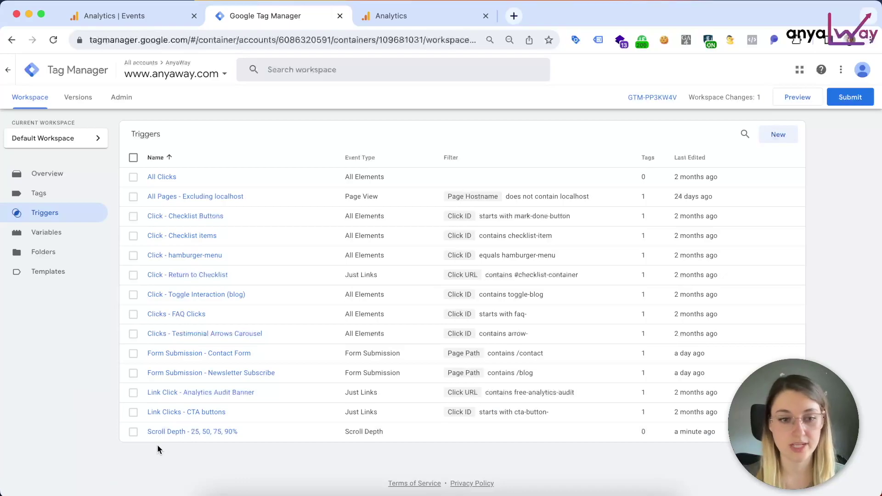
Step: Start a new GA4 Event tag linked to the GA4 Configuration tag
left_click(35, 195)
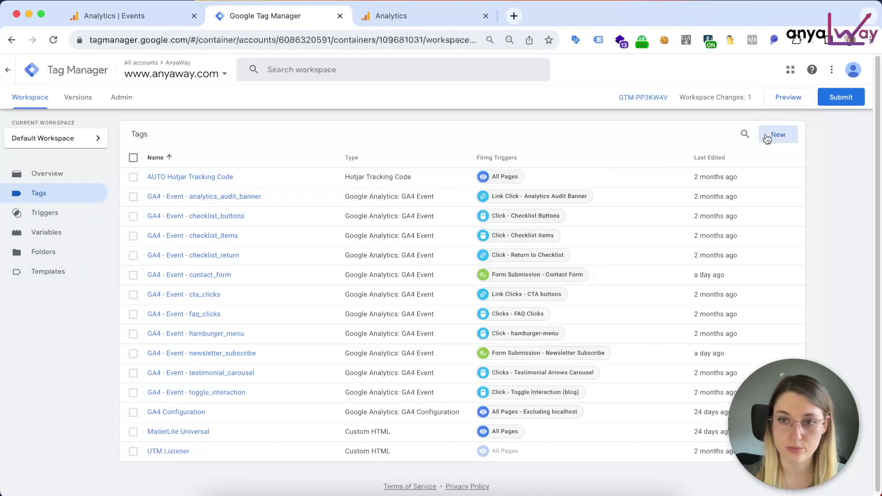
left_click(767, 134)
left_click(654, 195)
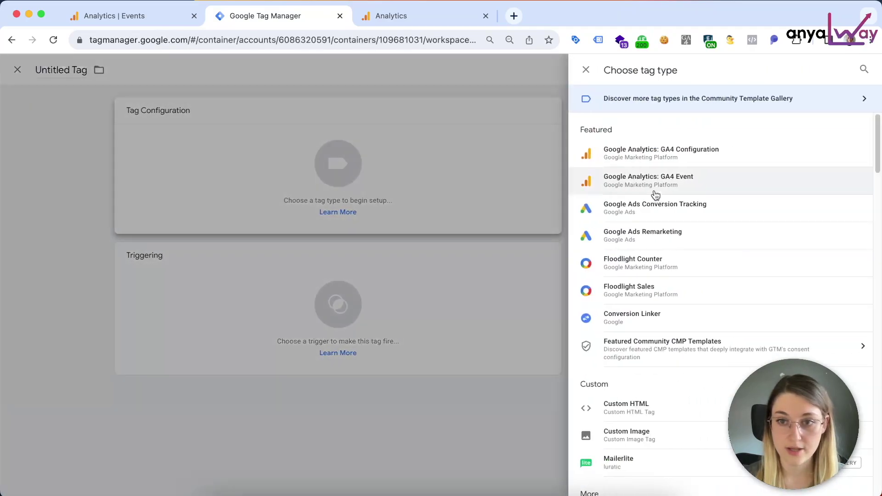
left_click(656, 188)
left_click(400, 209)
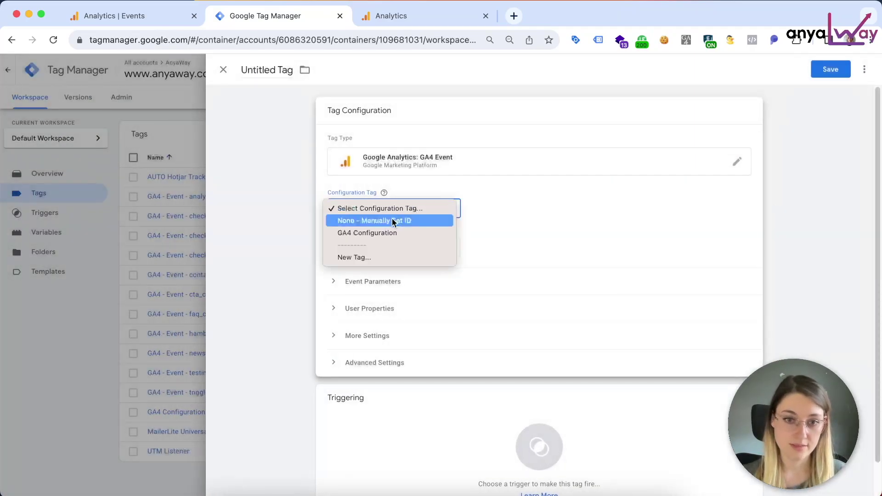
left_click(385, 227)
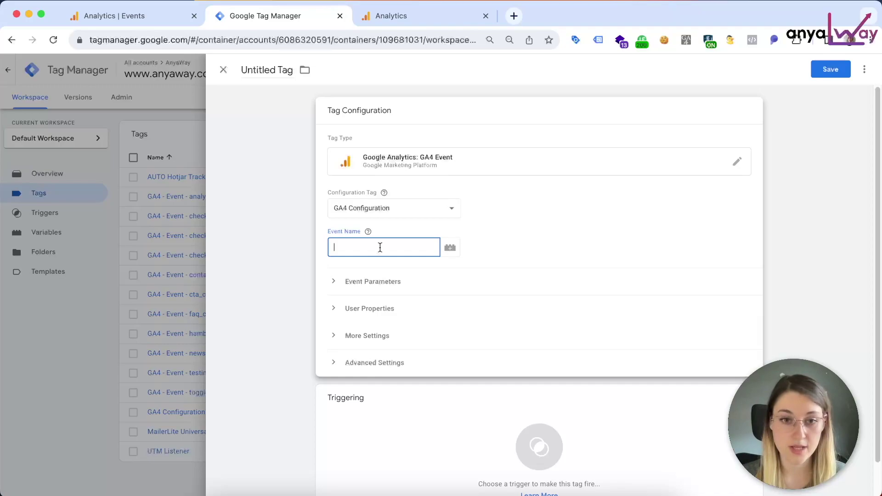
Step: Add event parameter percent_scrolled with value {{Scroll Depth Threshold}}
left_click(393, 285)
left_click(380, 317)
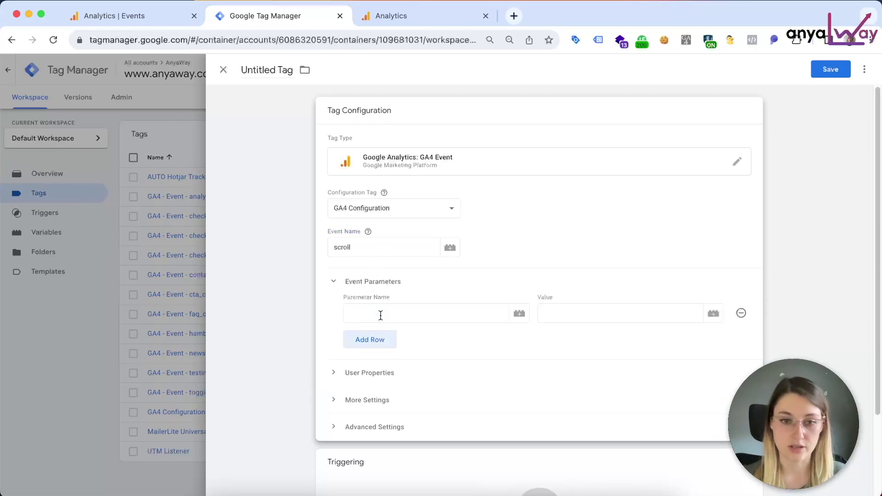
left_click(153, 19)
left_click_drag(478, 270, 415, 271)
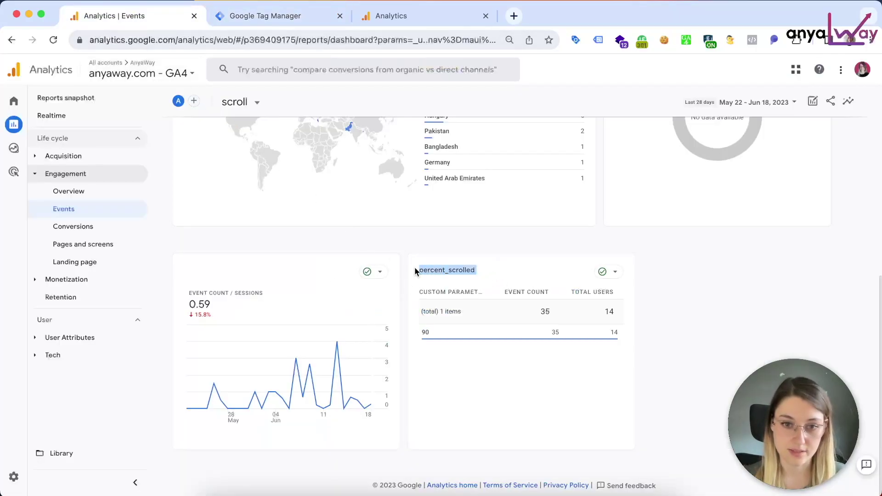
key("ctrl+c")
left_click(271, 15)
key("ctrl+v")
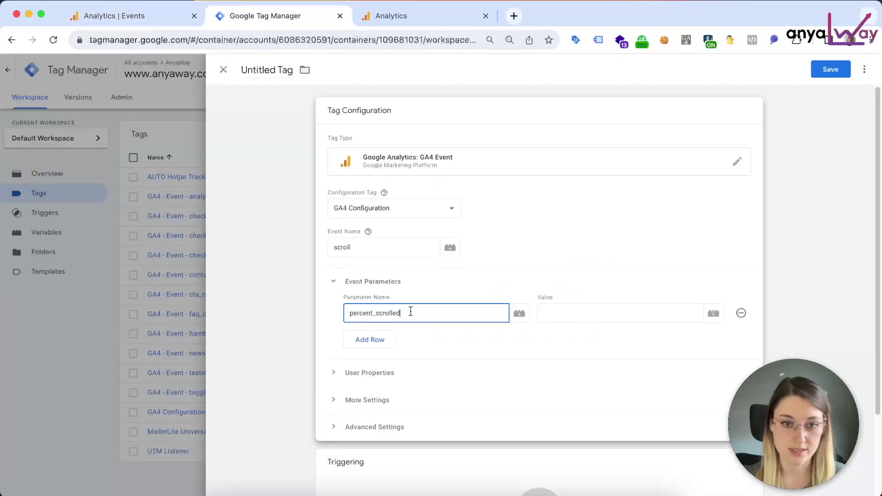
left_click(564, 315)
type("{{scroll")
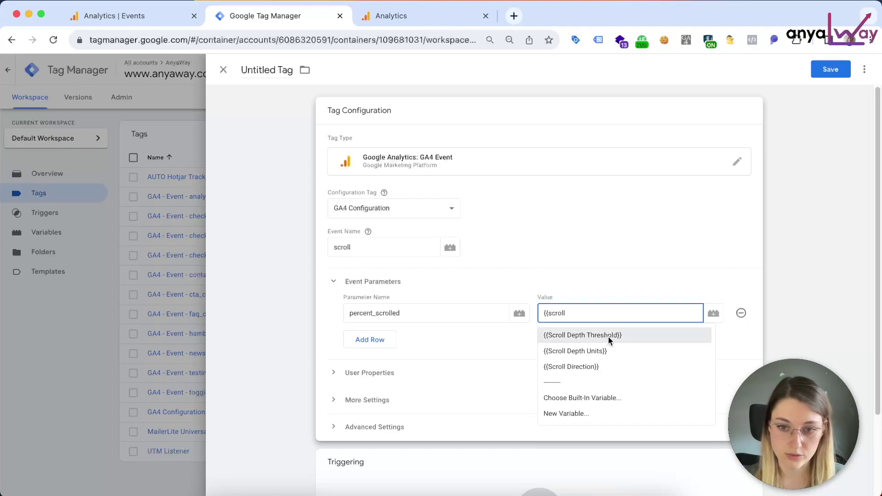
left_click(608, 335)
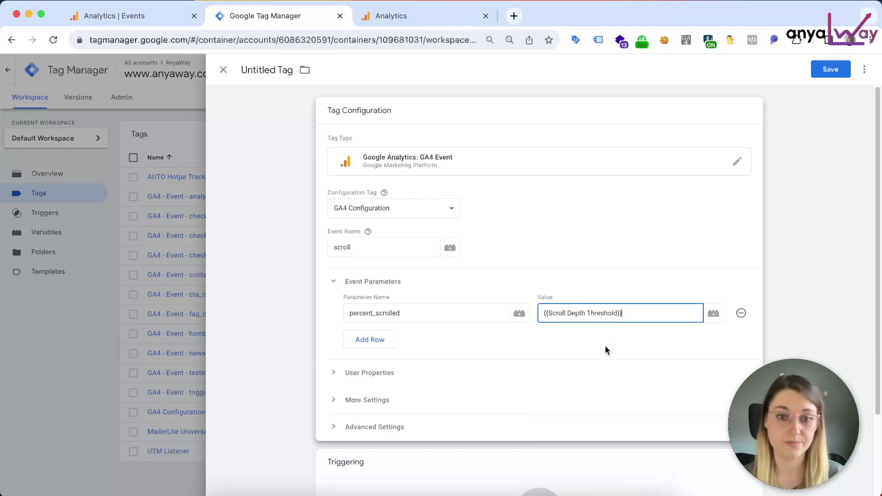
Step: Fire the tag on 'Scroll Depth - 25, 50, 75, 90%', name it 'GA4 - Event - scroll', and save
scroll(605, 350, "down", 2)
left_click(606, 380)
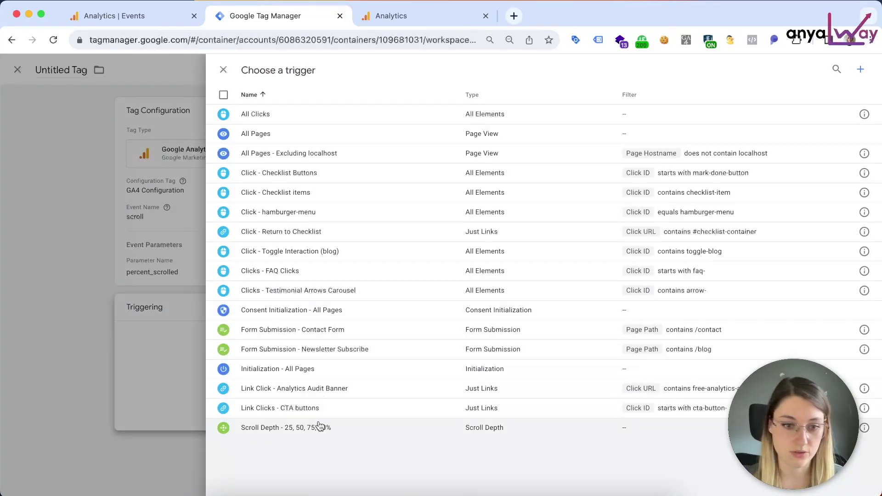
left_click(316, 423)
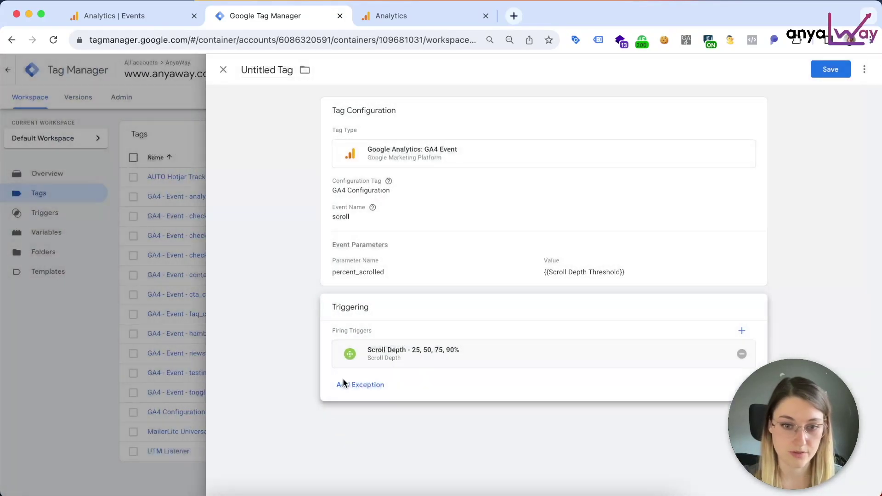
left_click(257, 69)
key("super+a")
type("G")
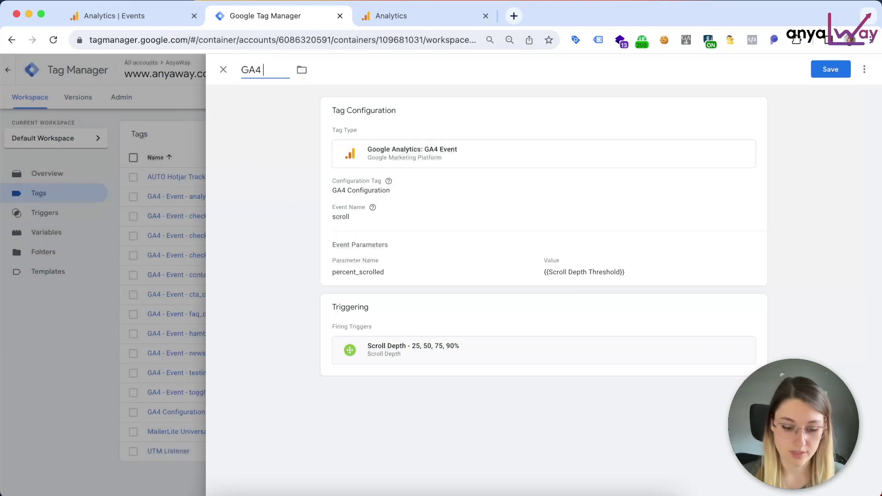
type("A4 - Event - scroll")
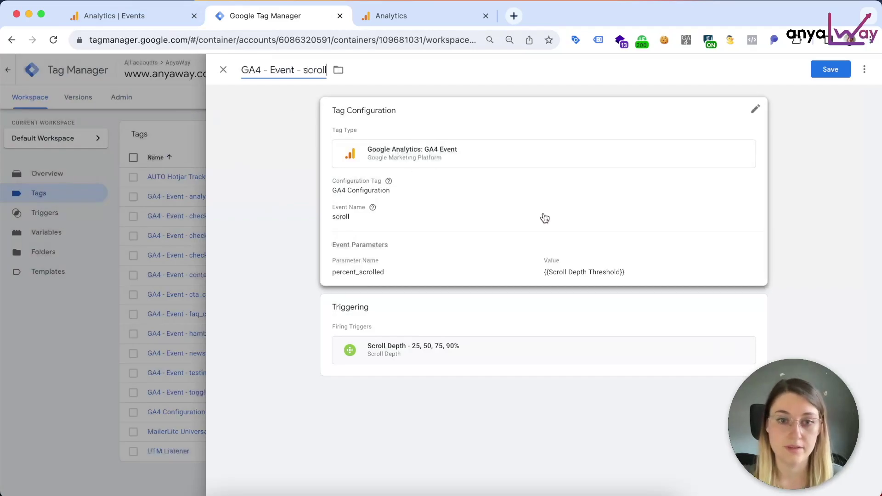
left_click(844, 74)
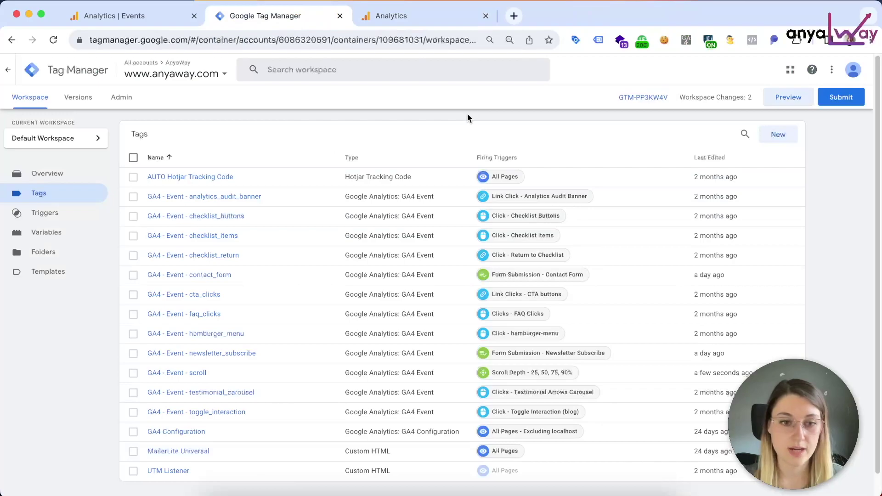
Step: Connect a Tag Assistant debug preview to anyaway.com, then go to GA4 Admin
left_click(788, 103)
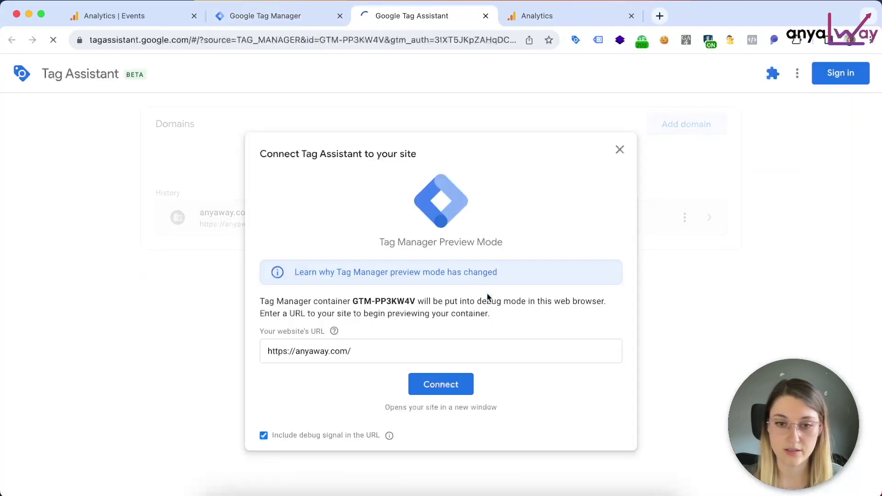
left_click(449, 388)
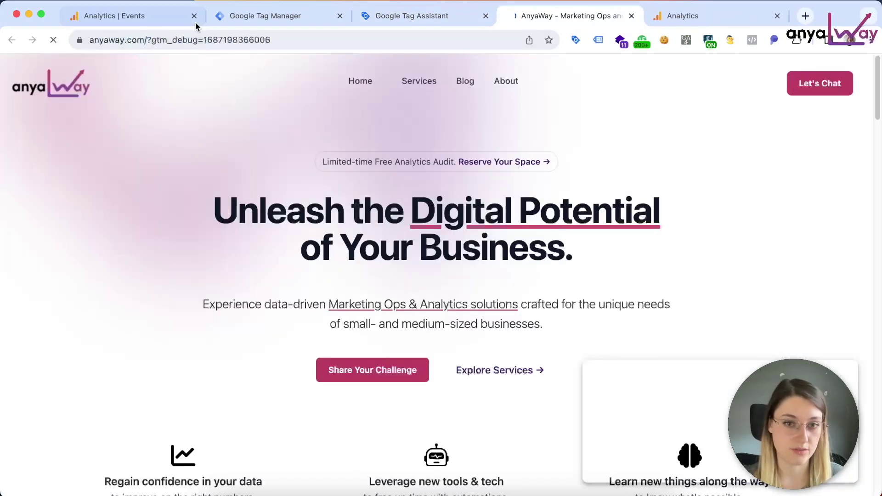
left_click(157, 19)
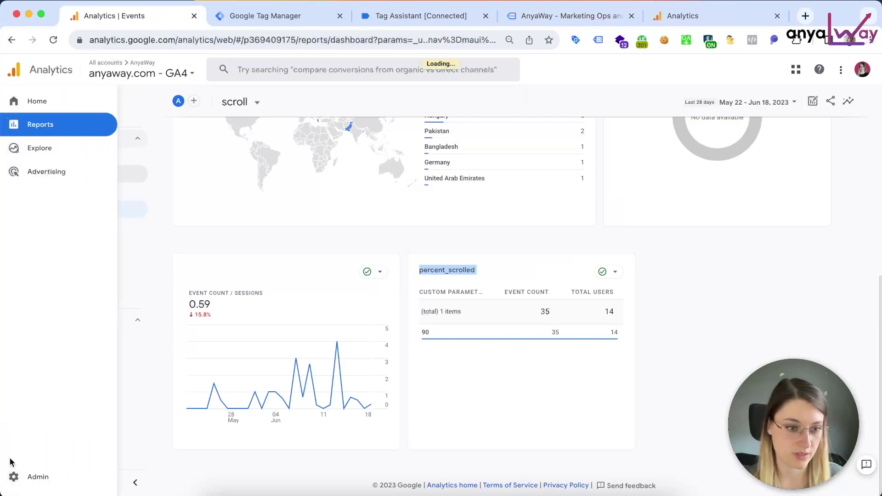
left_click(13, 476)
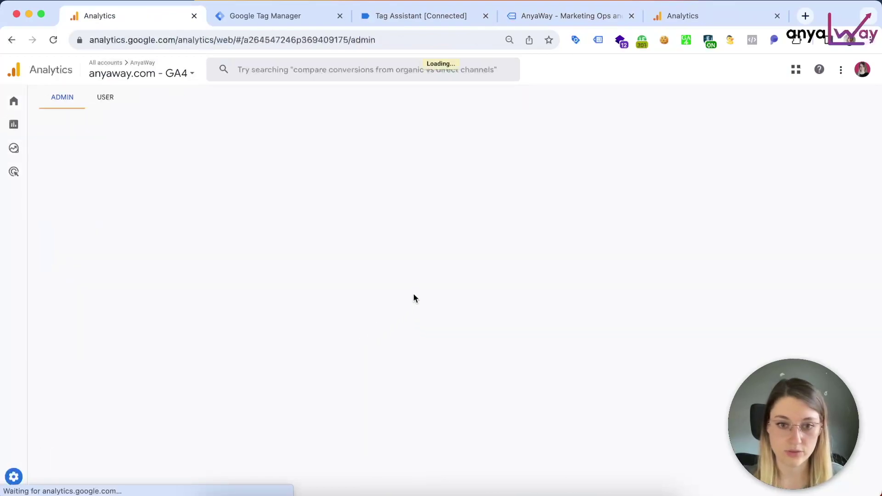
Step: Open GA4 DebugView, then continue to the anyaway.com Tag Assistant summary
scroll(395, 313, "down", 5)
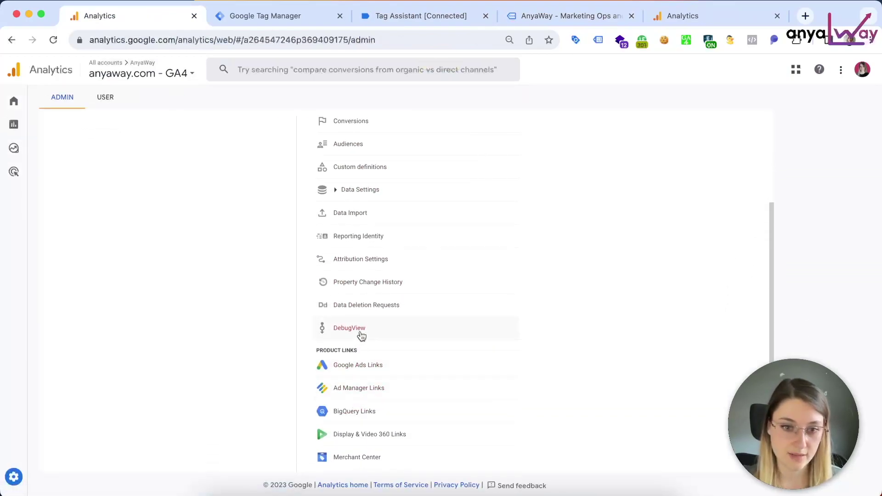
left_click(361, 334)
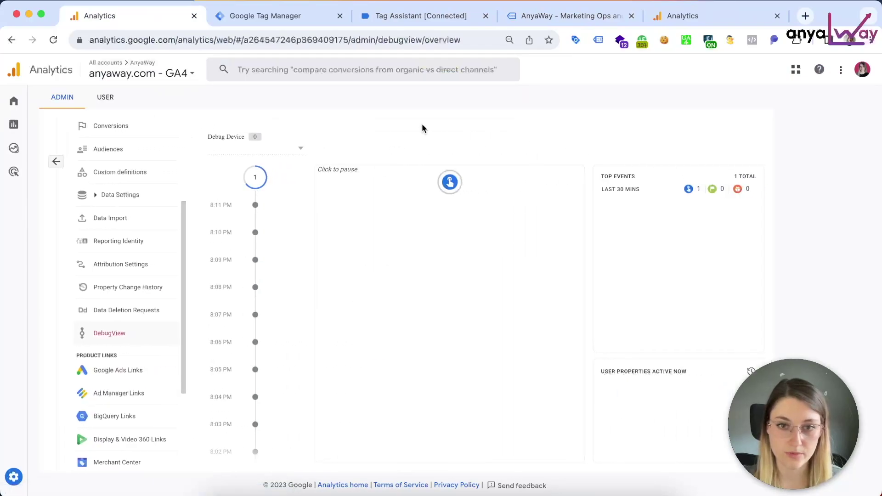
left_click(379, 17)
left_click(448, 289)
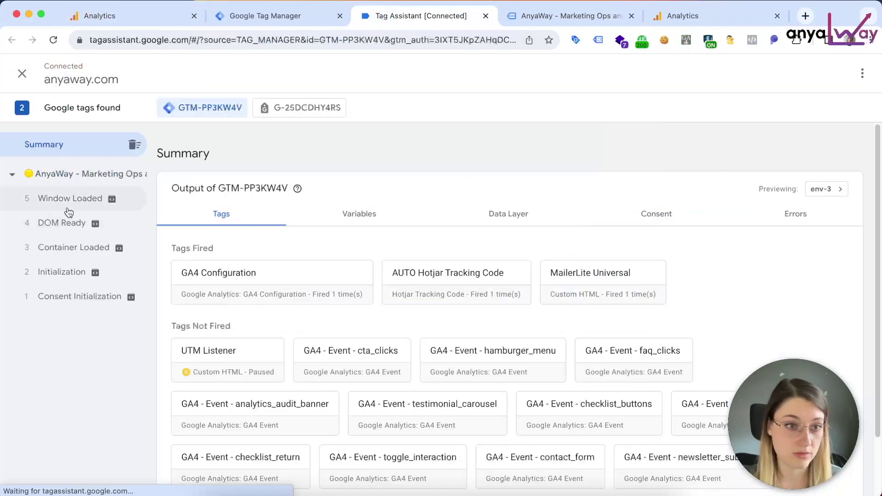
Step: Scroll the anyaway.com homepage to the footer and inspect a resulting Scroll Depth event
left_click(567, 17)
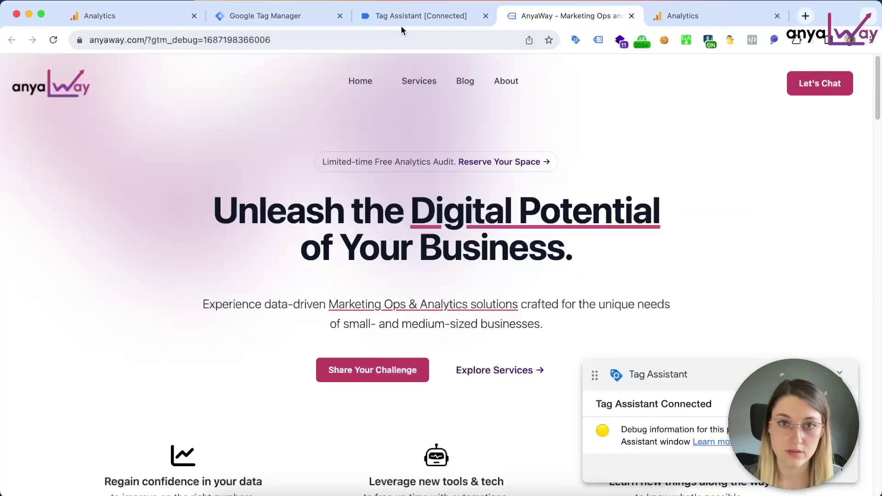
scroll(397, 187, "down", 20)
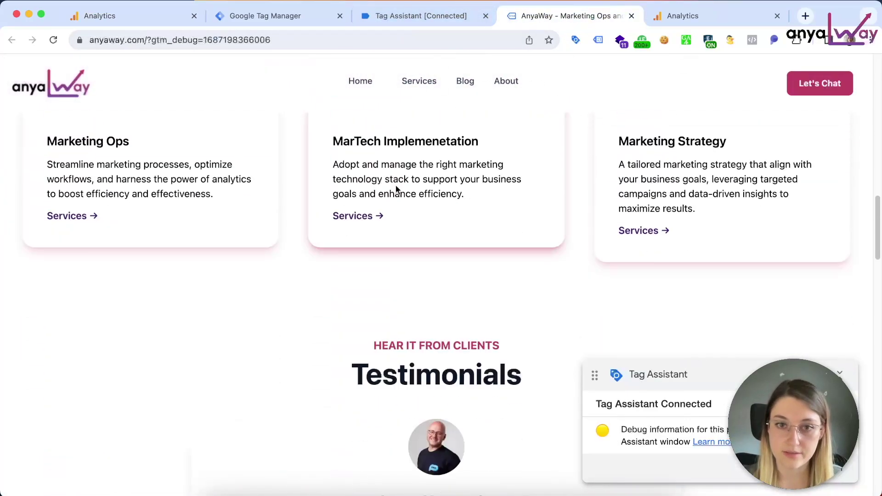
scroll(395, 190, "down", 20)
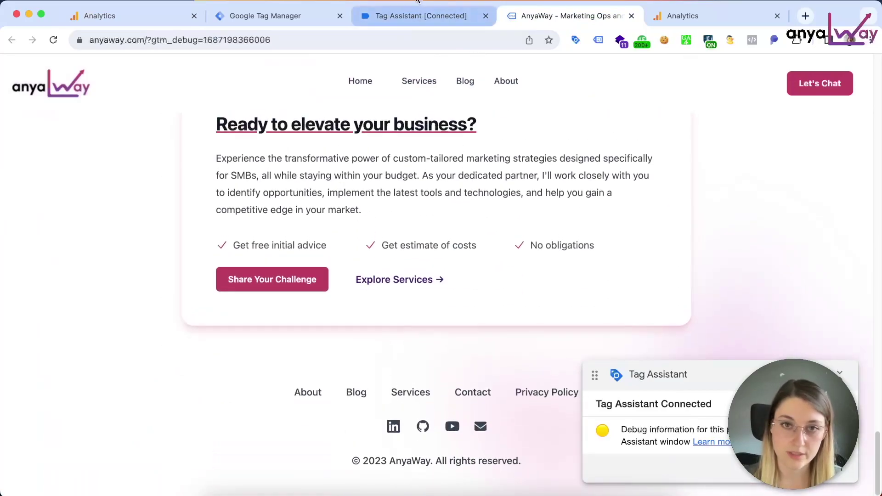
left_click(413, 16)
left_click(79, 296)
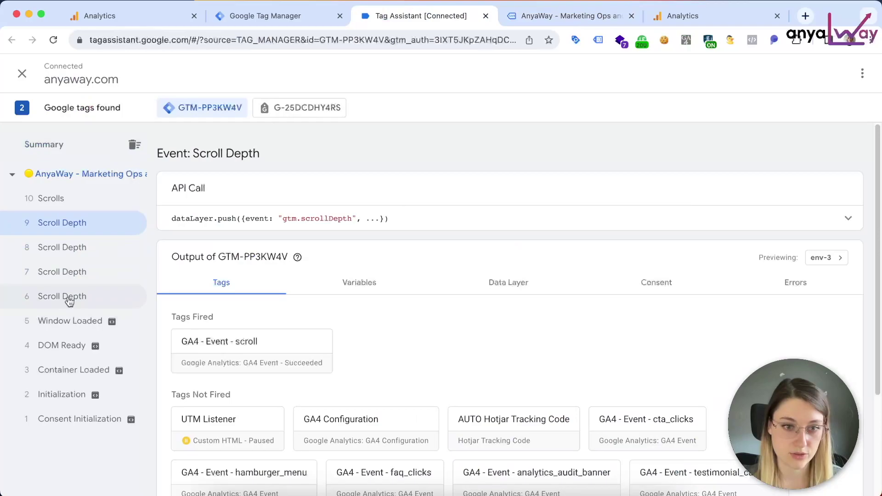
Step: Review the Scroll Depth Threshold variable for the 25, 50, 75 and 90 events and Scrolls
left_click(377, 286)
scroll(382, 335, "down", 15)
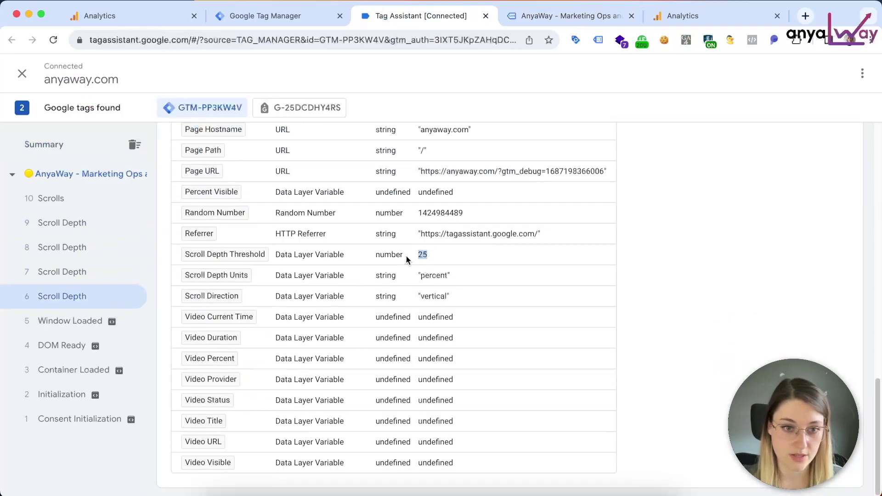
left_click(78, 274)
left_click(73, 258)
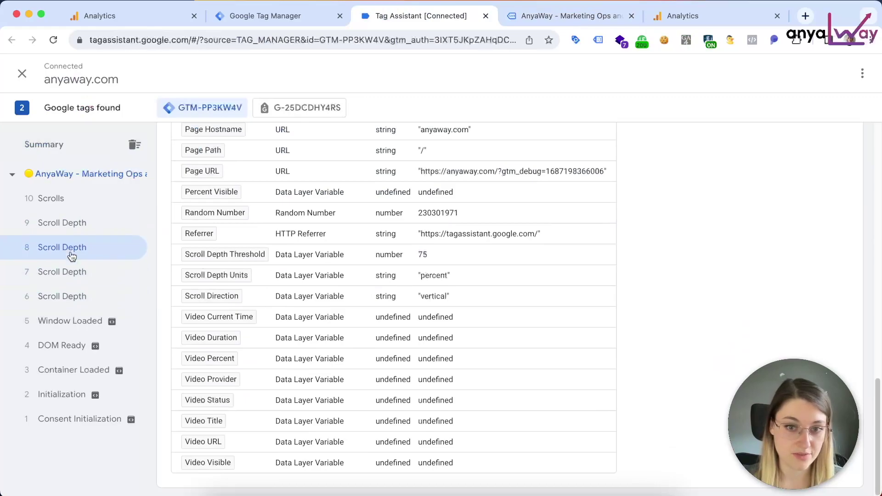
left_click(71, 222)
left_click(67, 204)
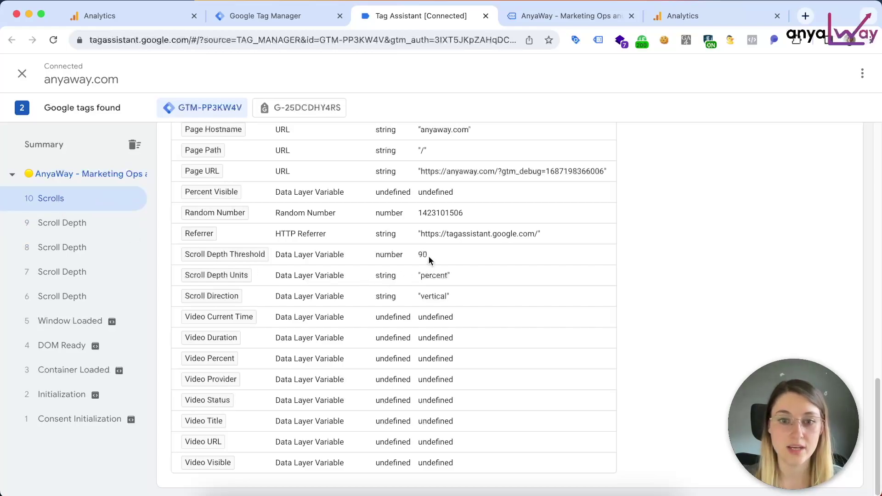
left_click(117, 18)
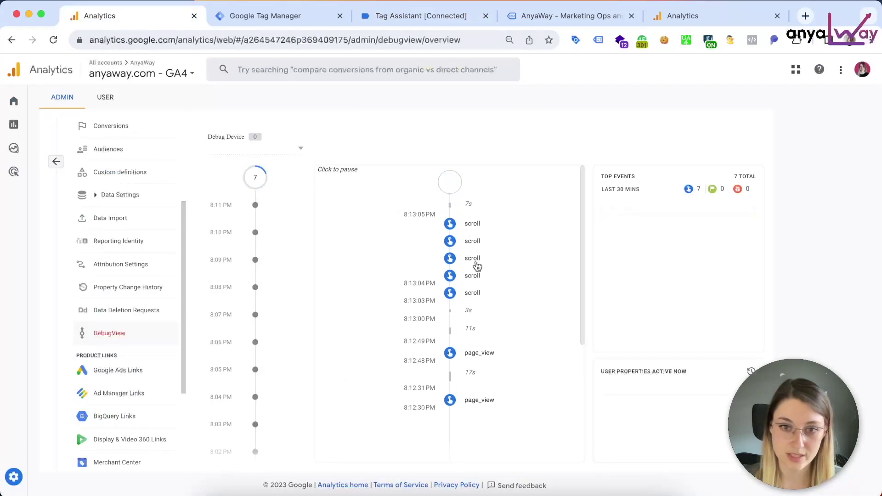
Step: Open a DebugView scroll event and expand percent_scrolled to show 90
left_click(451, 310)
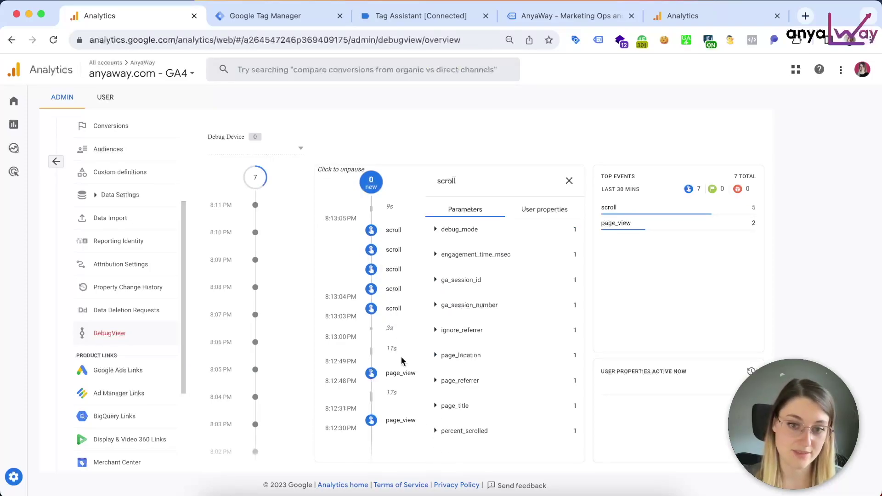
left_click(434, 431)
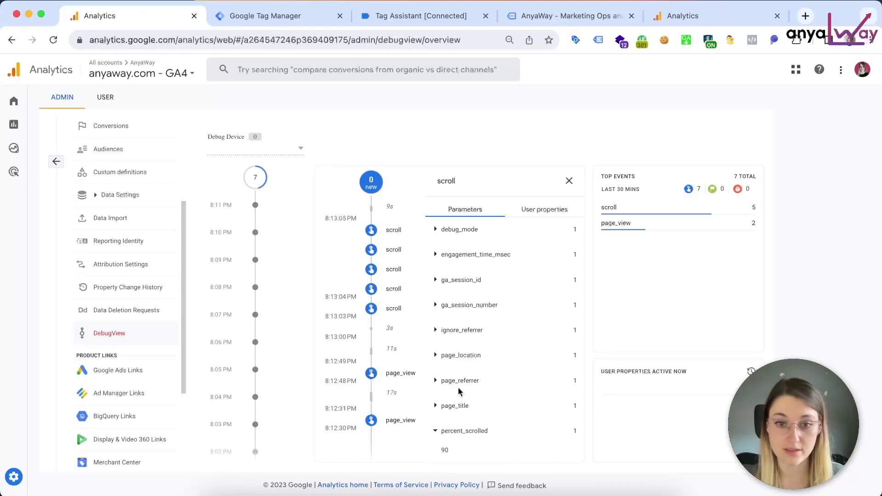
Step: Open the AnyaWay footer's Privacy Policy link, a 404 Page Not Found, and scroll through it
left_click(415, 17)
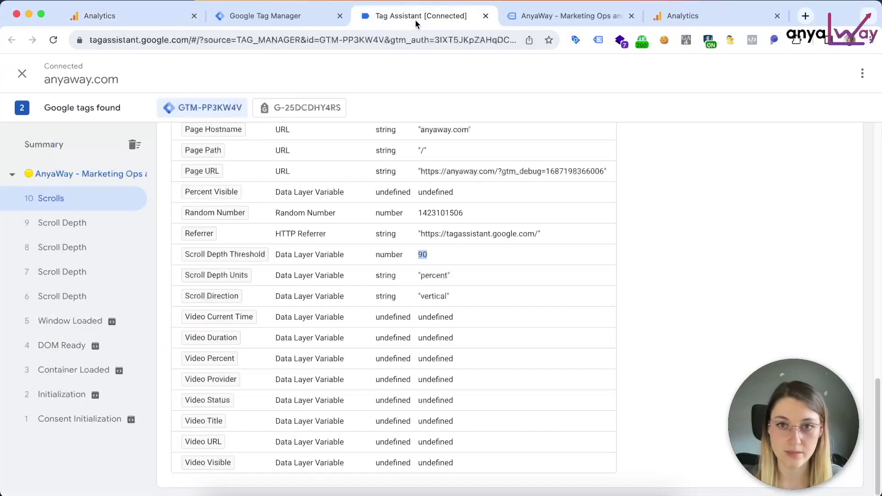
left_click(504, 19)
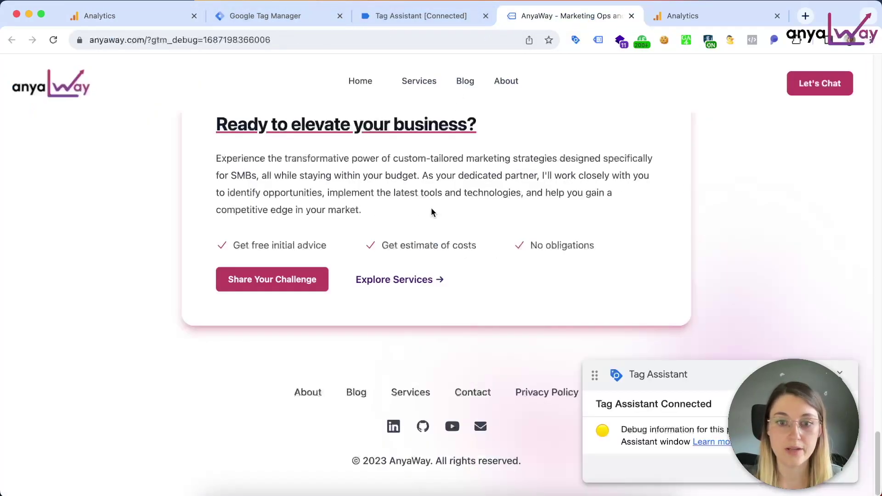
left_click(541, 393)
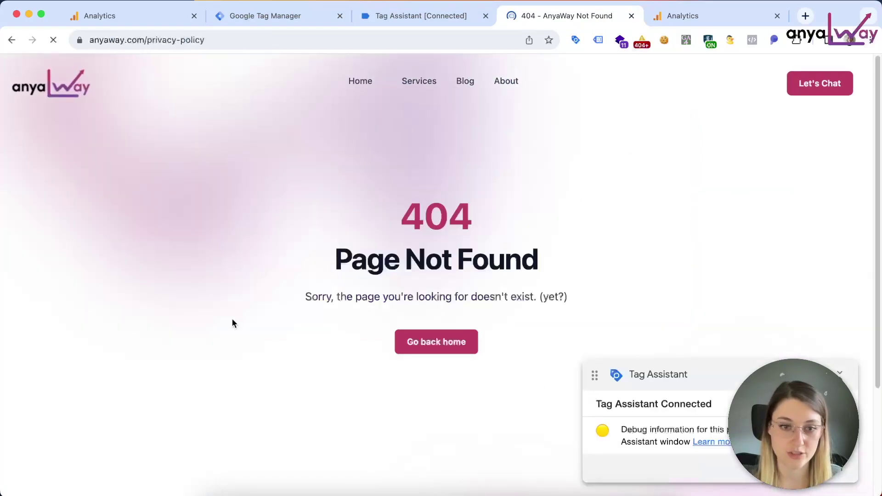
scroll(314, 358, "down", 3)
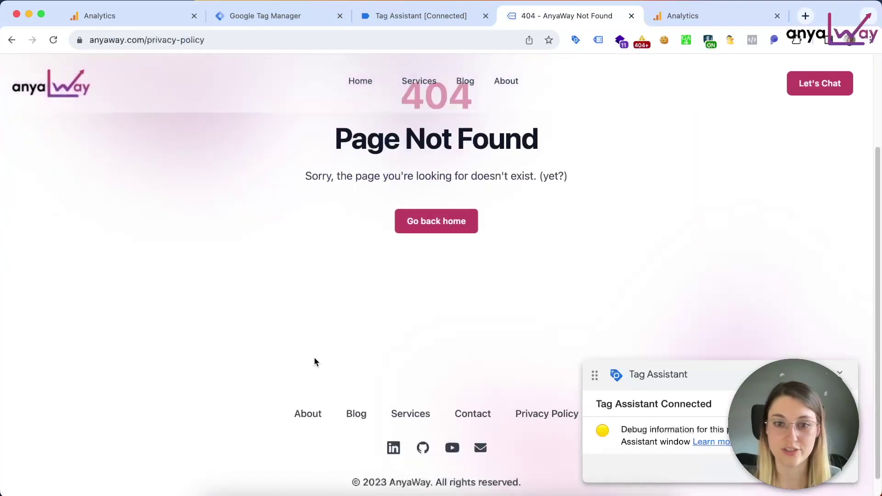
scroll(315, 356, "up", 3)
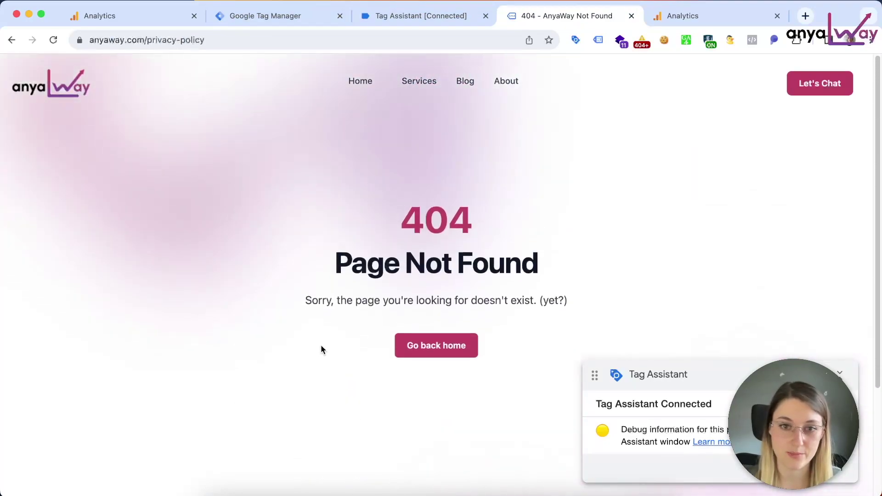
Step: Review Scroll Depth events 19–23 on the privacy-policy page, with thresholds from 25 to 90
left_click(421, 21)
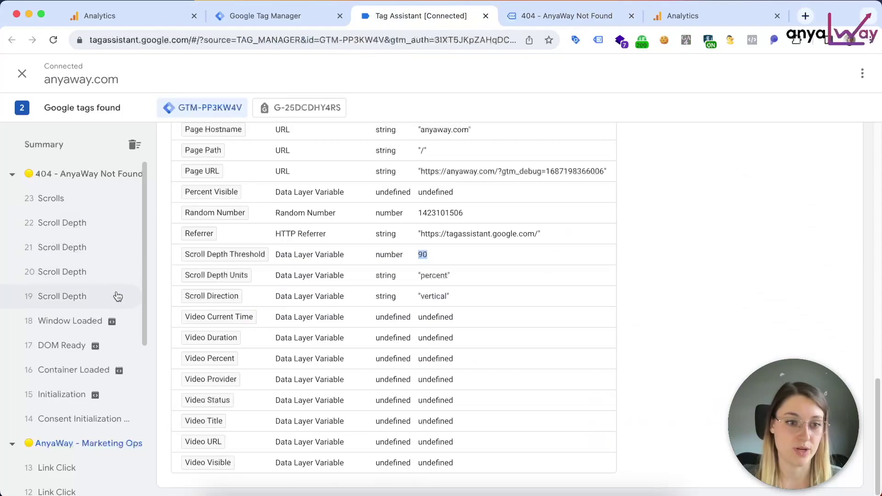
left_click(86, 297)
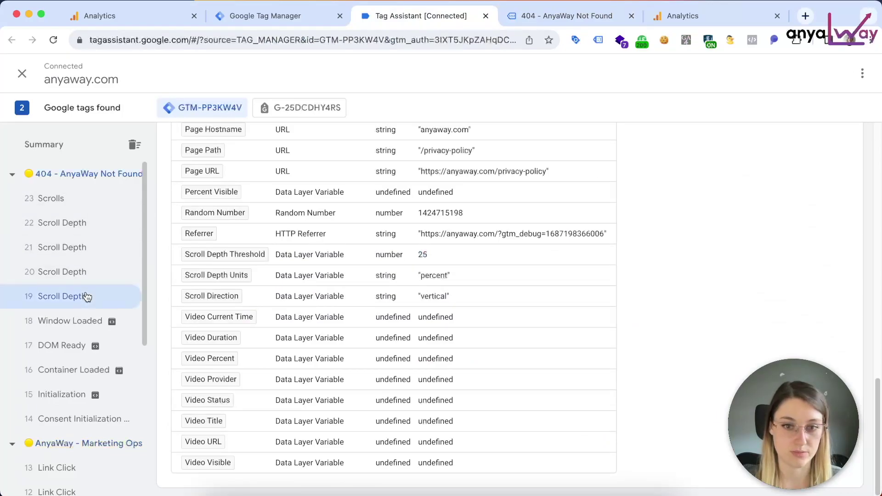
left_click(137, 271)
left_click(95, 248)
left_click(85, 221)
left_click(59, 198)
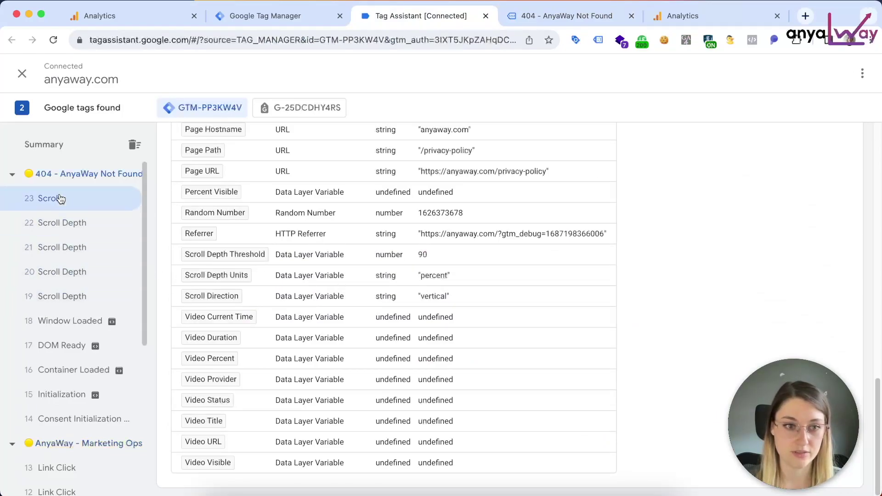
left_click(82, 227)
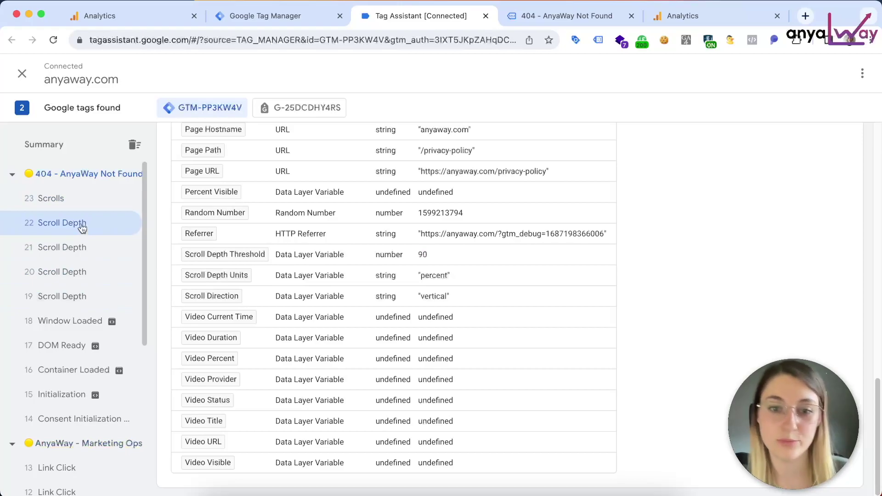
left_click(298, 15)
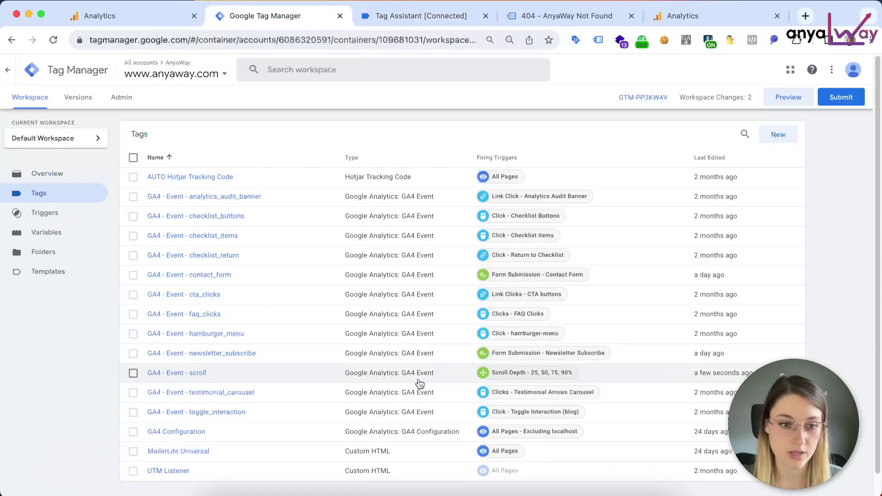
Step: Set the Scroll Depth - 25, 50, 75, 90% trigger to fire on Some Pages, using Page Path
left_click(542, 376)
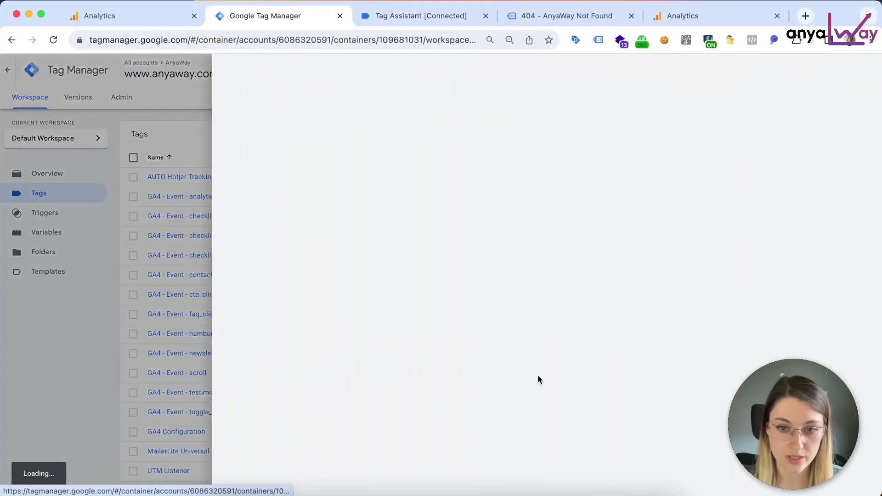
left_click(462, 284)
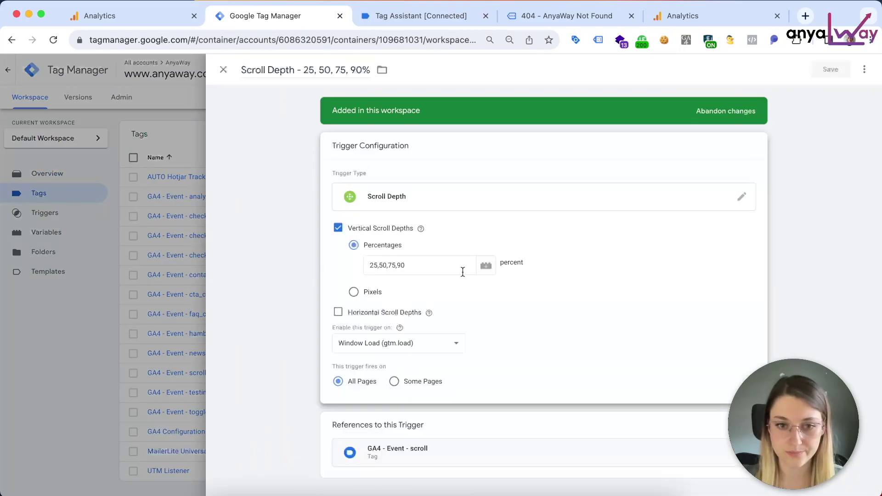
left_click(416, 384)
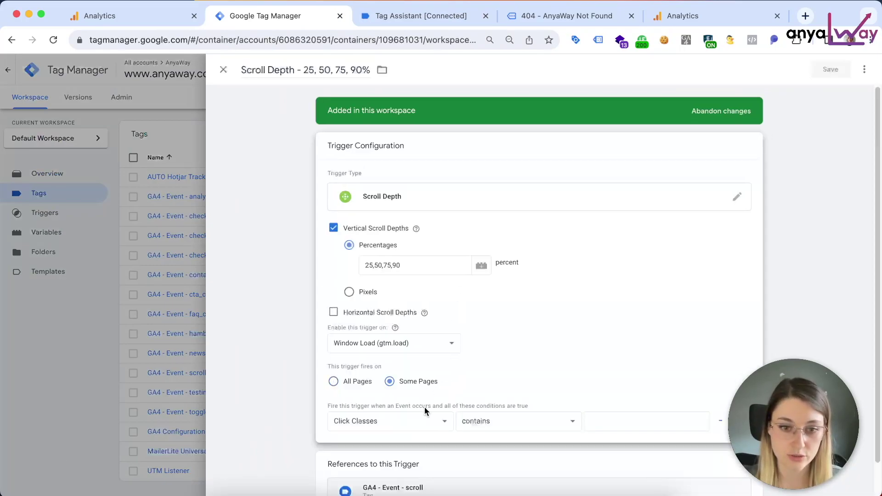
scroll(408, 404, "down", 1)
left_click(400, 392)
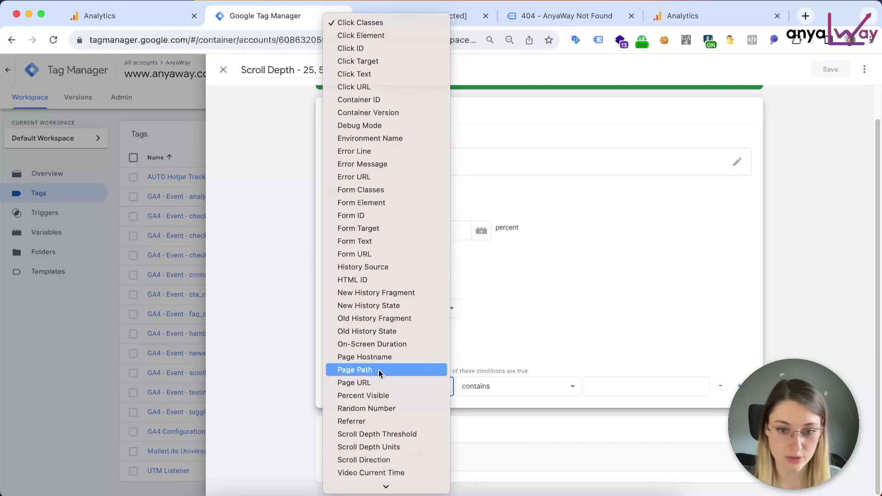
left_click(378, 371)
Step: Set the condition to Page Path does not contain /privacy-policy and save the trigger
left_click(651, 388)
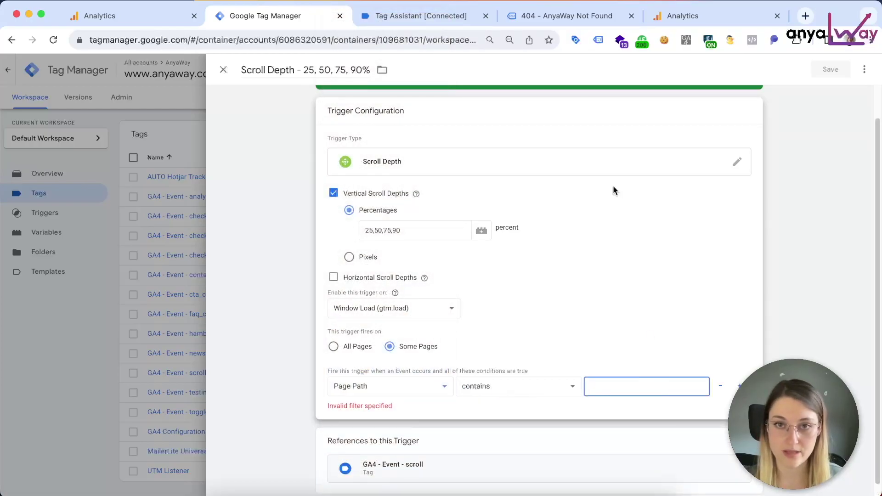
left_click(555, 18)
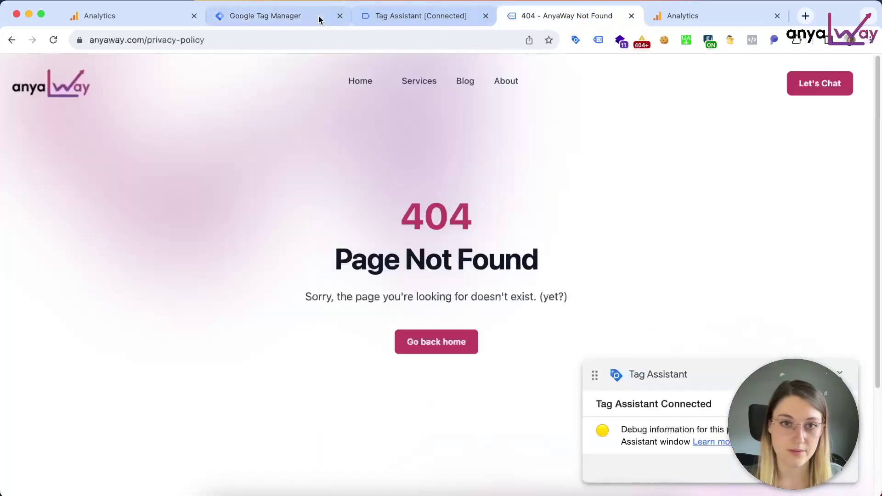
left_click(268, 16)
type("/privacy-")
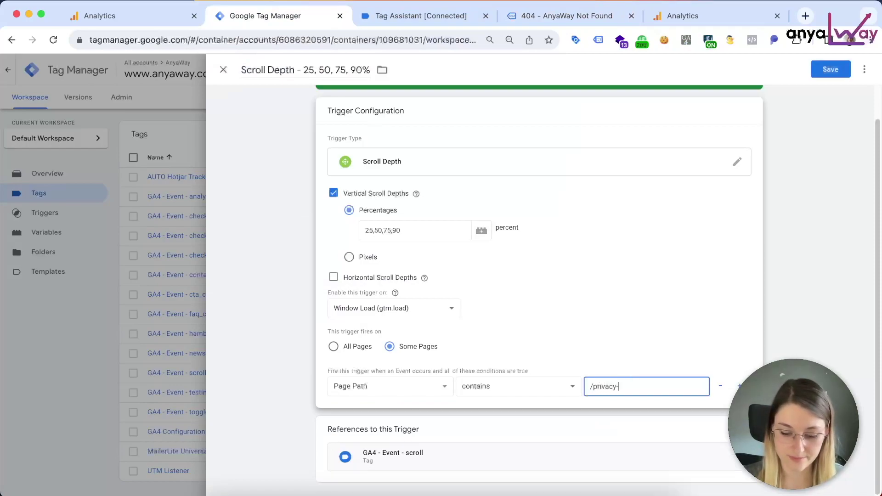
type("p")
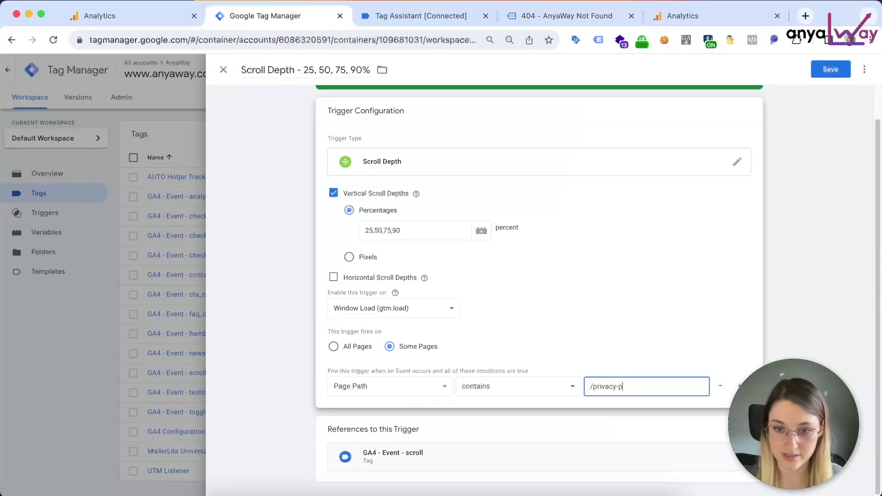
type("olicy")
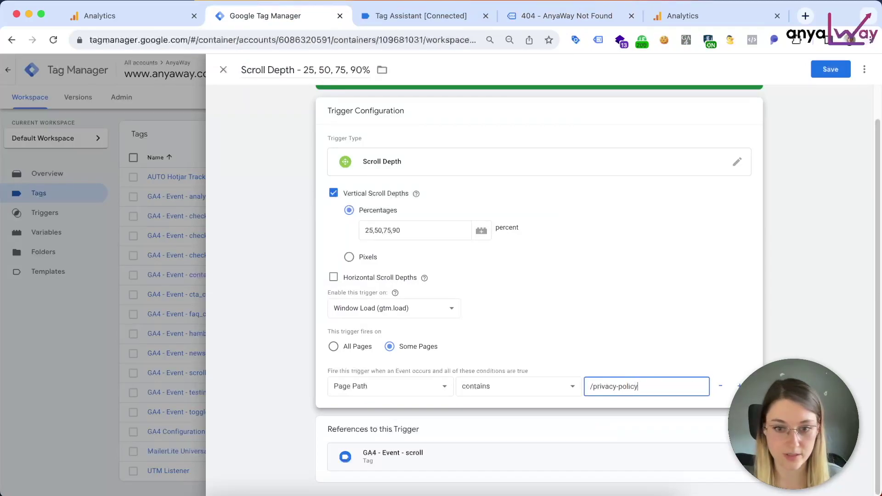
left_click(487, 386)
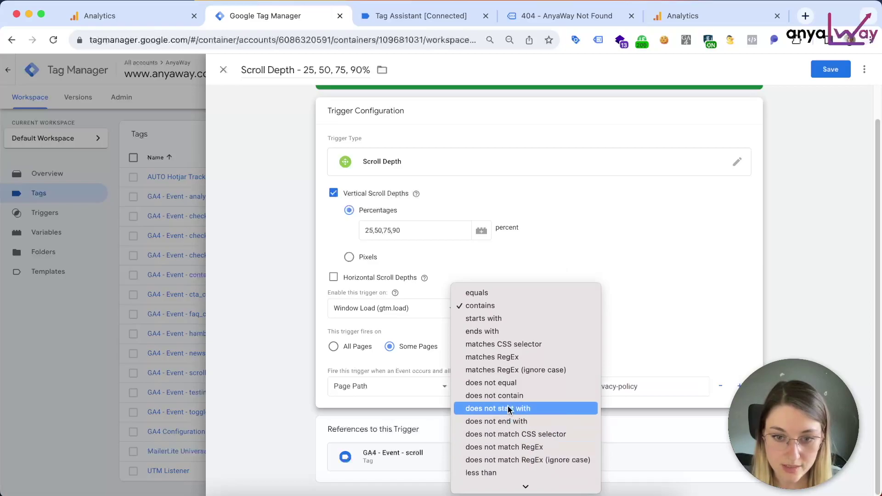
left_click(564, 395)
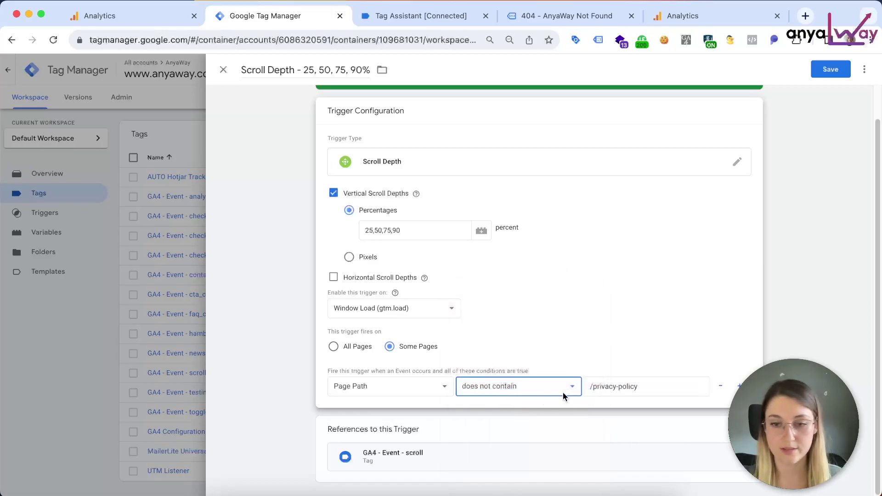
left_click(830, 69)
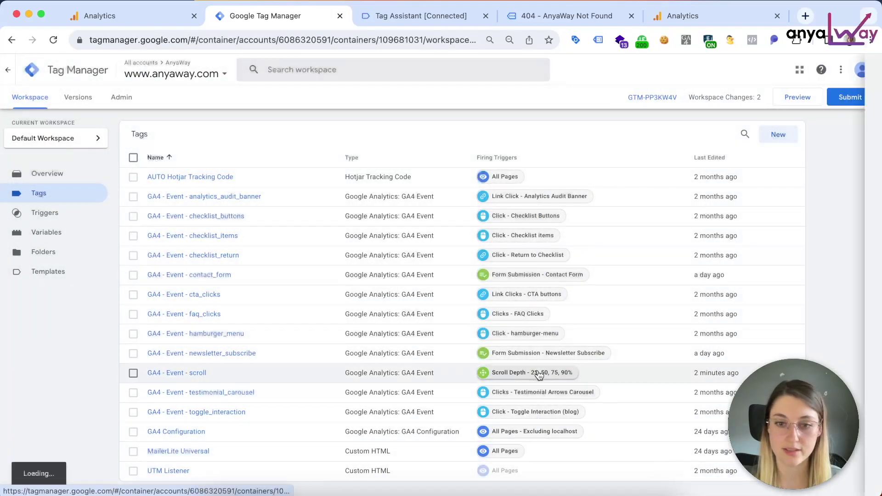
Step: Copy the Scroll Depth trigger and rename the copy 'Scroll Depth - 90% only'
left_click(539, 373)
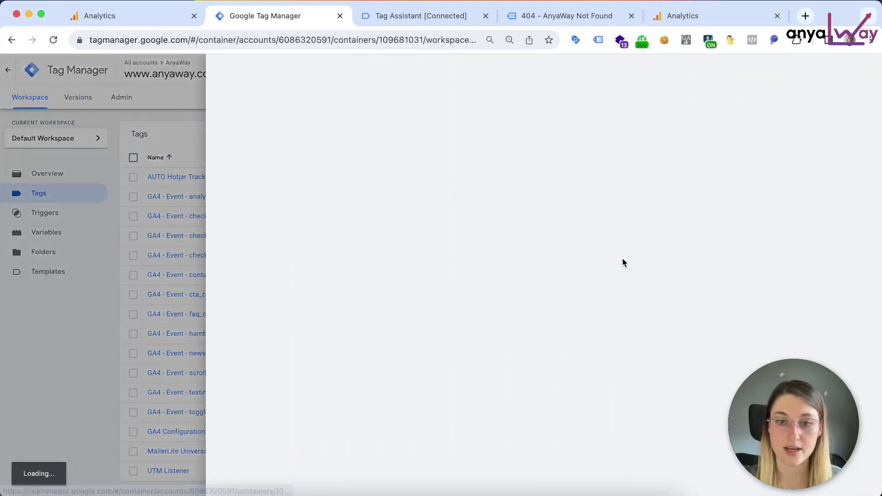
left_click(864, 69)
left_click(840, 92)
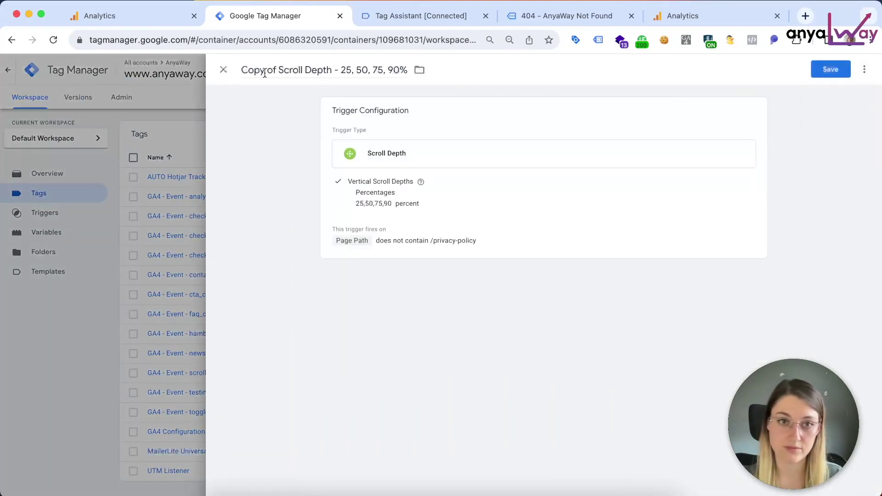
left_click_drag(241, 70, 278, 69)
key("BackSpace")
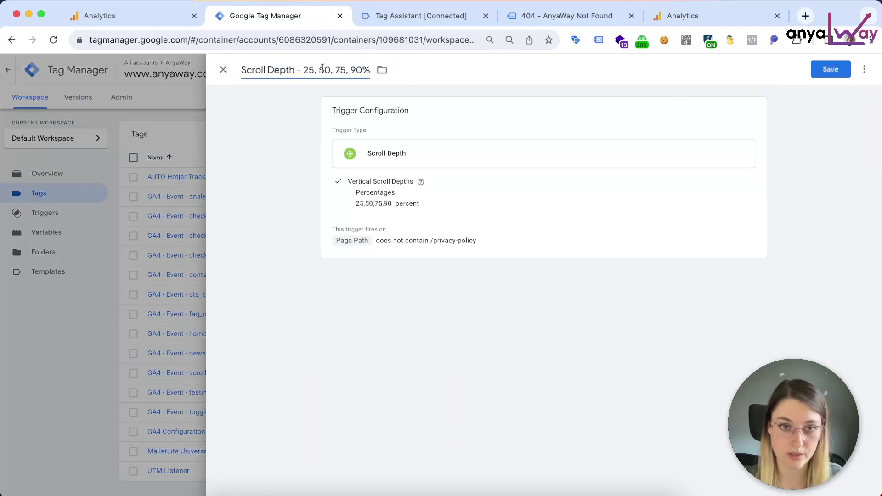
left_click_drag(350, 70, 305, 70)
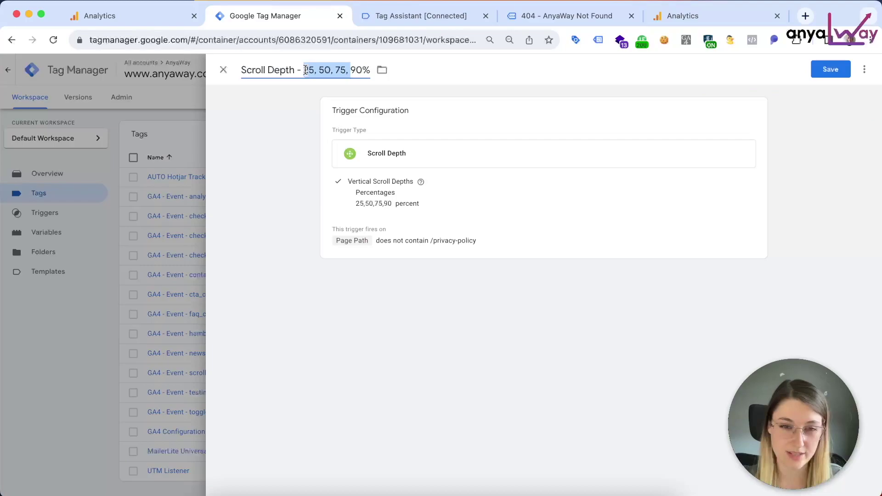
key("BackSpace")
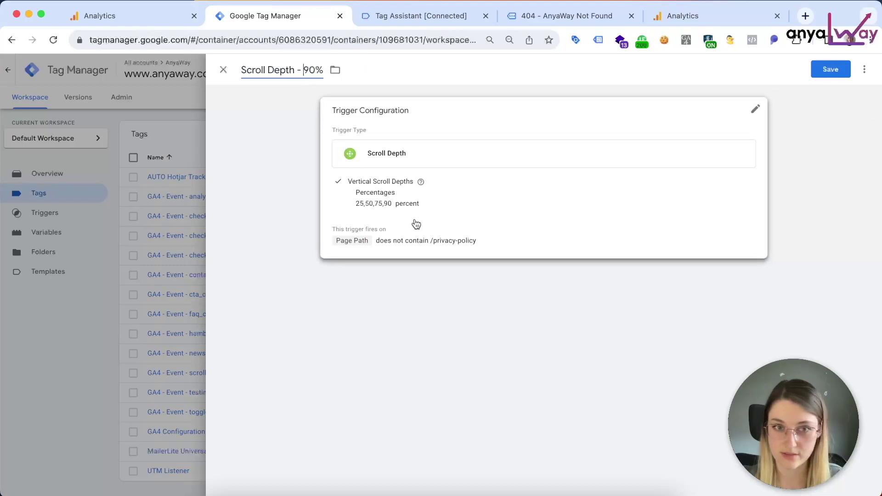
type("onlty")
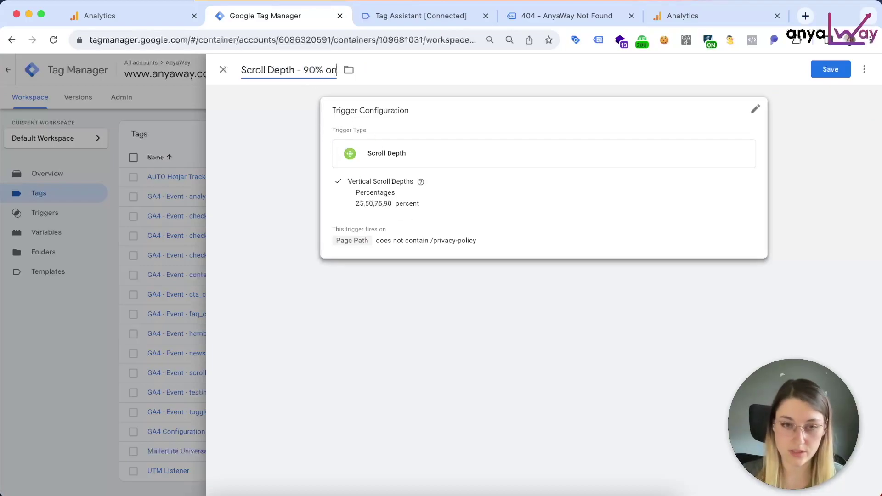
key("BackSpace")
key("BackSpace")
type("y")
Step: Set the copy's percentages to 90 and its Page Path operator to contains, then save
left_click(394, 205)
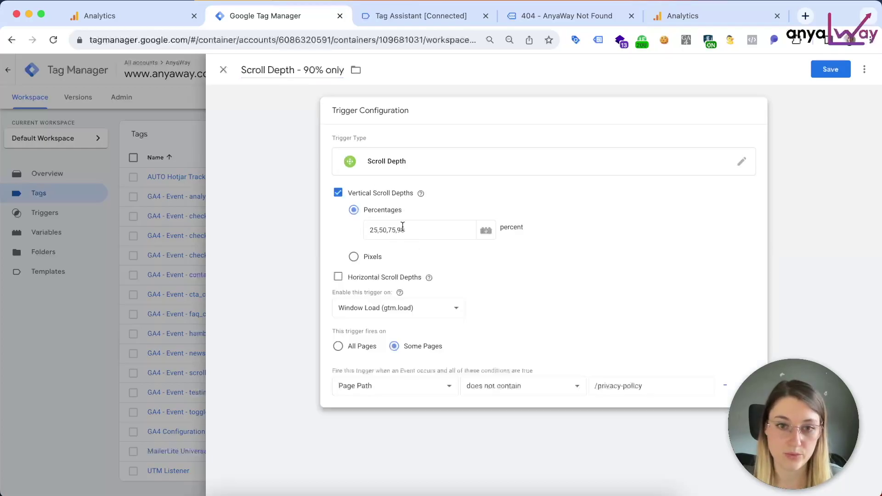
triple_click(396, 228)
type("90")
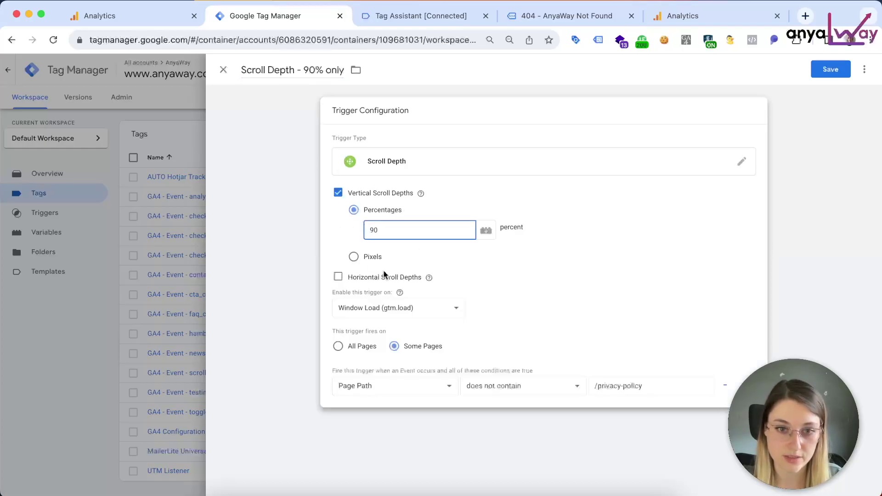
mouse_move(428, 278)
left_click(515, 389)
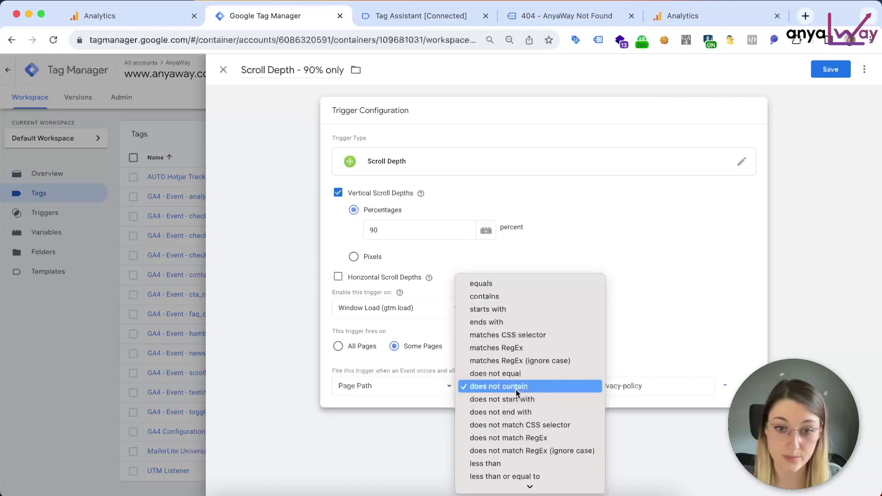
left_click(493, 297)
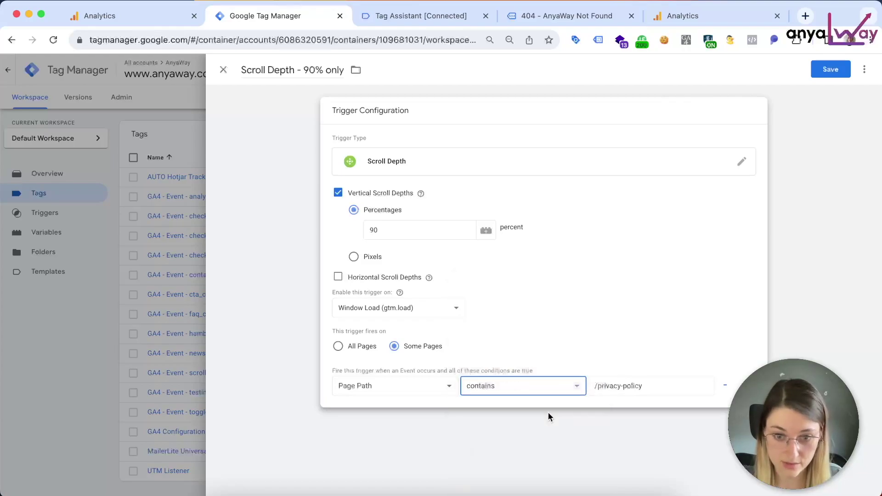
left_click(830, 68)
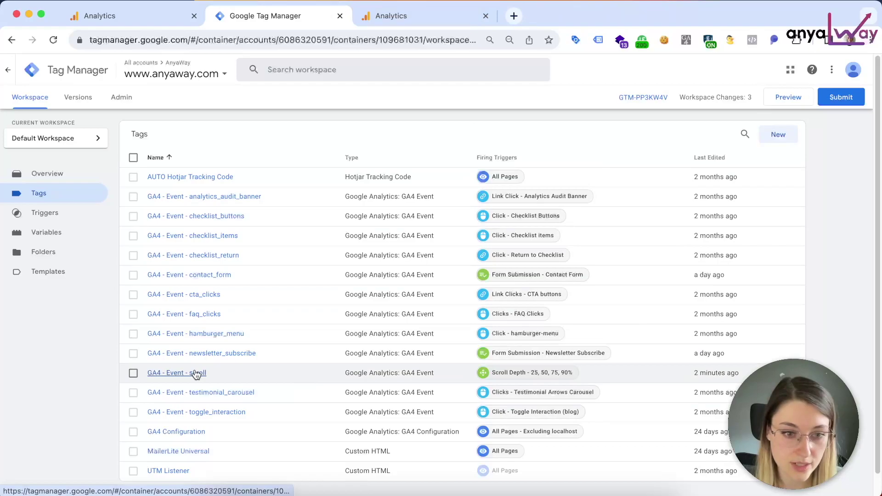
Step: Add the Scroll Depth - 90% only trigger to GA4 - Event - scroll, save, and start Preview
left_click(197, 373)
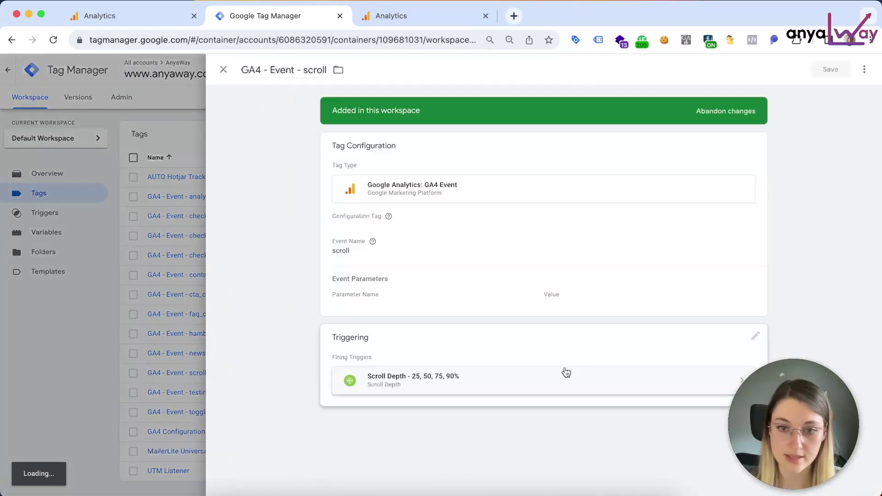
left_click(748, 347)
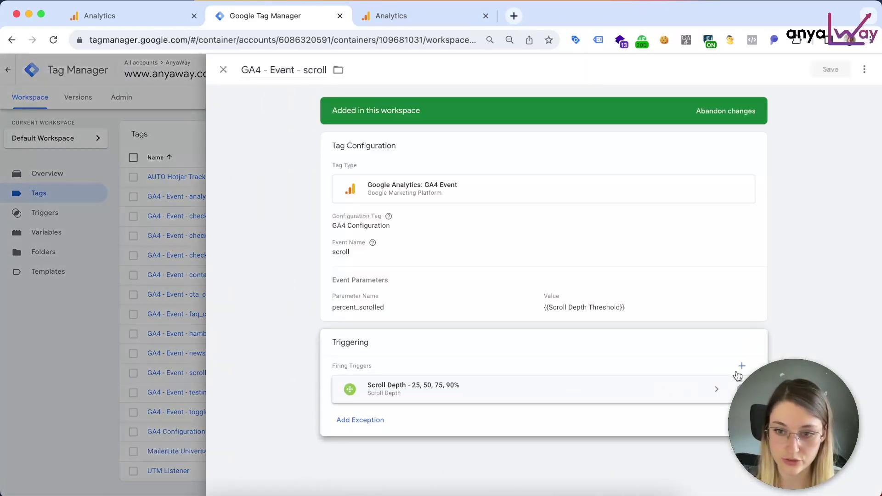
left_click(740, 370)
left_click(276, 427)
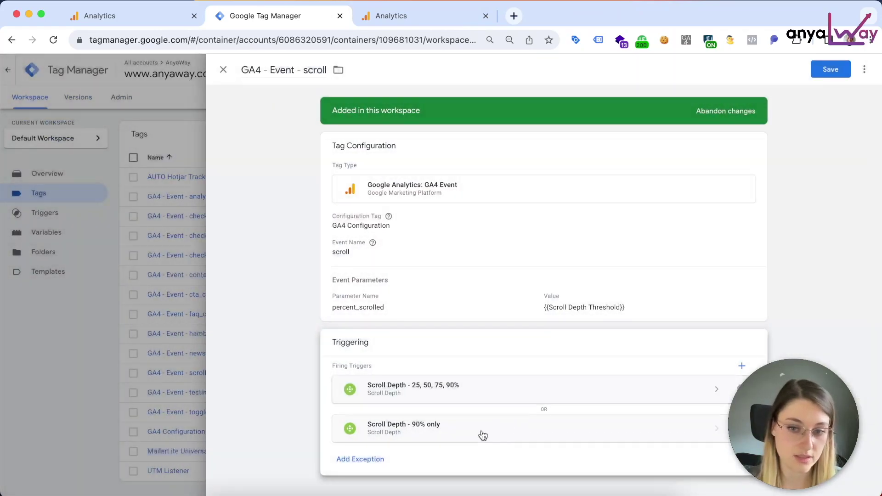
left_click(835, 67)
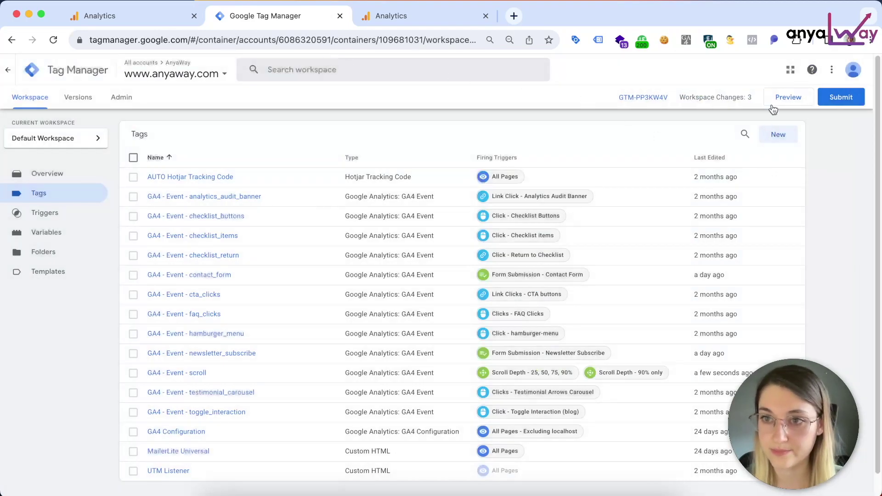
left_click(776, 104)
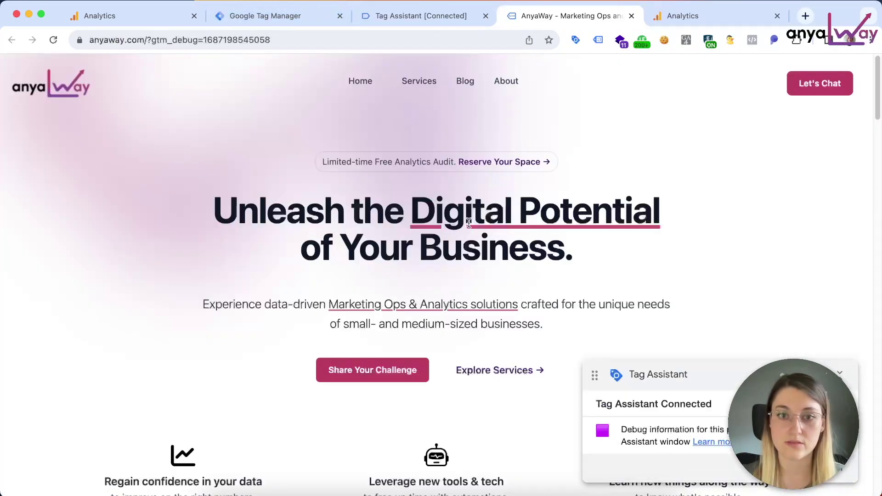
Step: Scroll the previewed site and check its Scroll Depth events in Tag Assistant
scroll(468, 221, "down", 20)
scroll(468, 222, "down", 5)
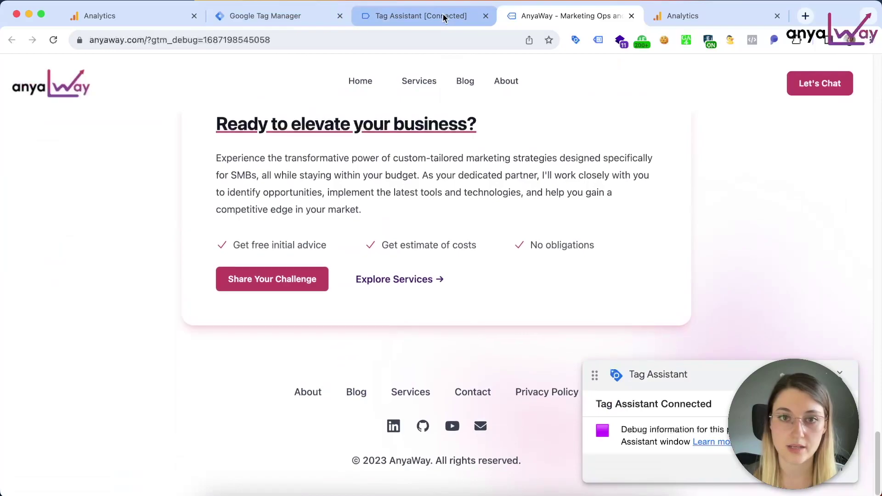
left_click(442, 13)
left_click(439, 287)
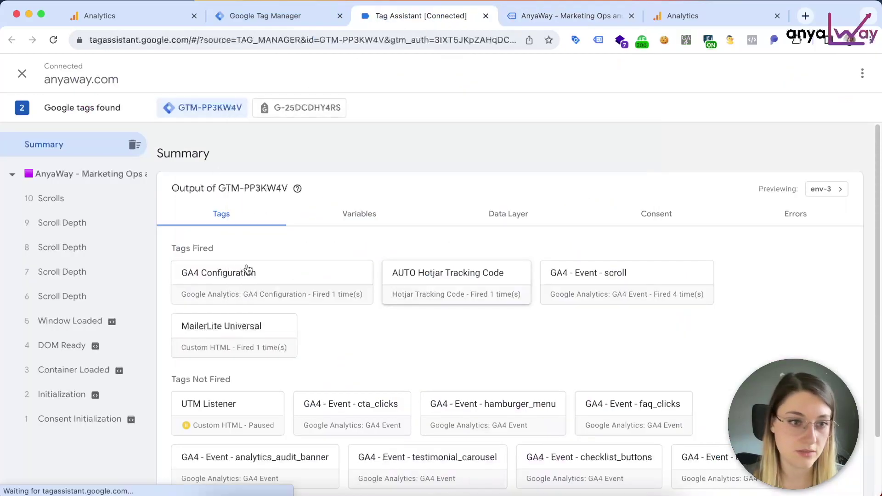
left_click(78, 223)
Step: Revisit the privacy-policy page, scroll down, and inspect Scroll Depth events 19–22
left_click(557, 15)
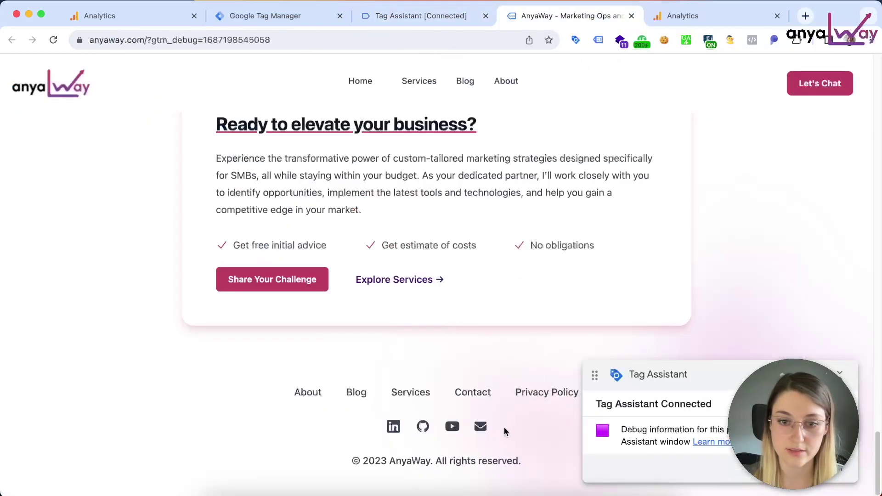
left_click(533, 388)
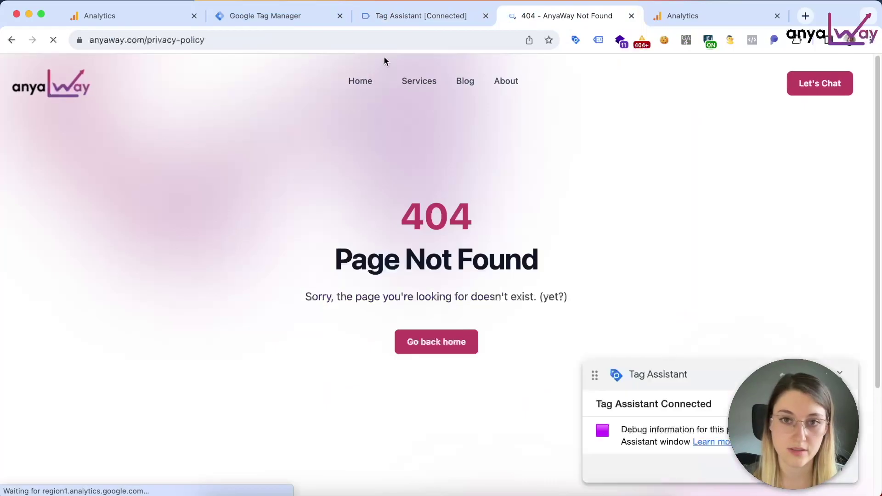
scroll(459, 110, "down", 5)
left_click(420, 15)
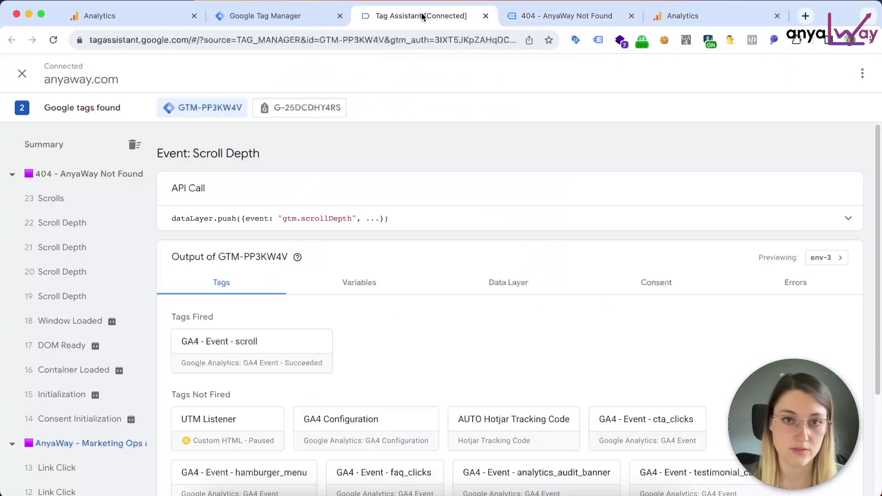
left_click(61, 293)
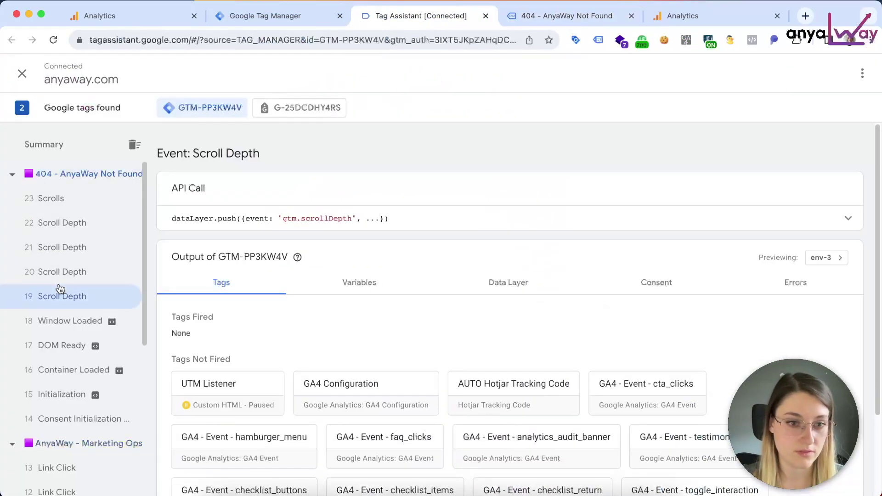
left_click(63, 271)
left_click(63, 248)
left_click(63, 231)
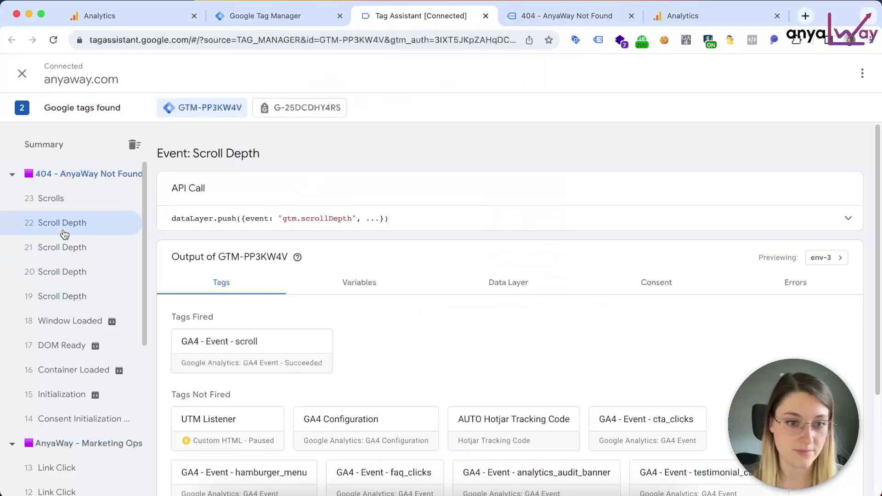
Step: Confirm event 22 fired GA4 - Event - scroll with Scroll Depth Threshold 90 in Variables
left_click(94, 298)
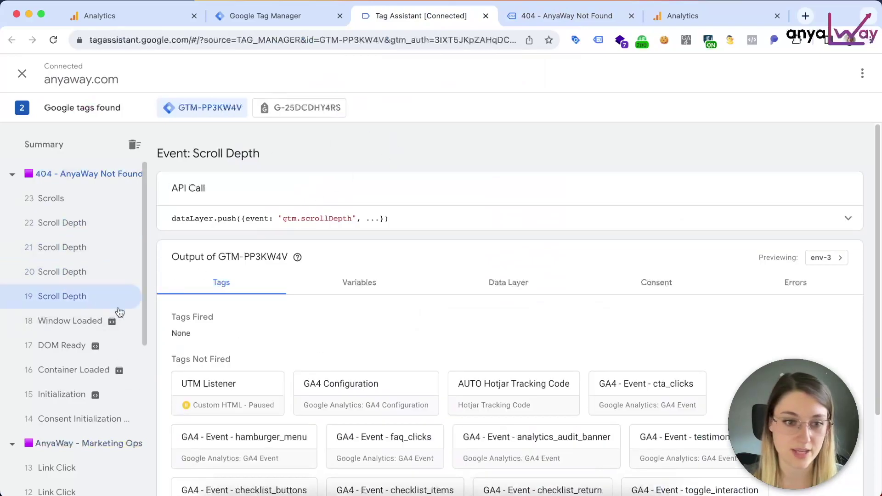
left_click(78, 272)
left_click(60, 248)
left_click(62, 231)
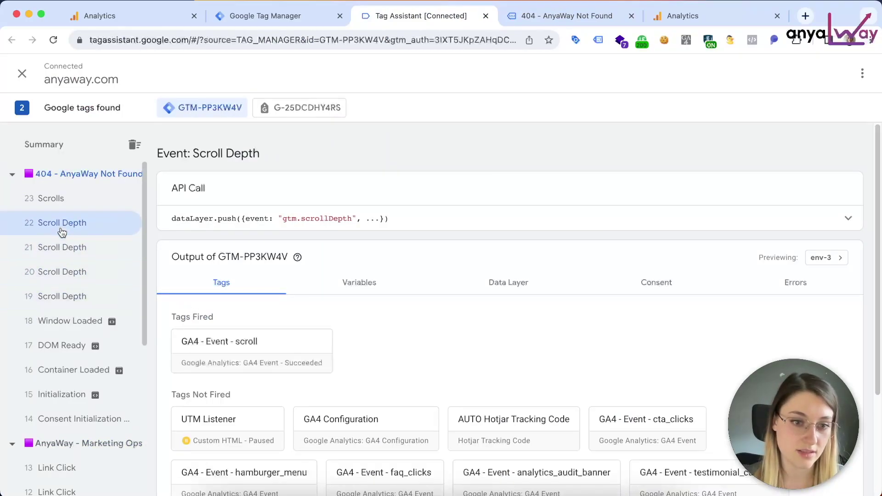
left_click(381, 284)
scroll(389, 365, "down", 10)
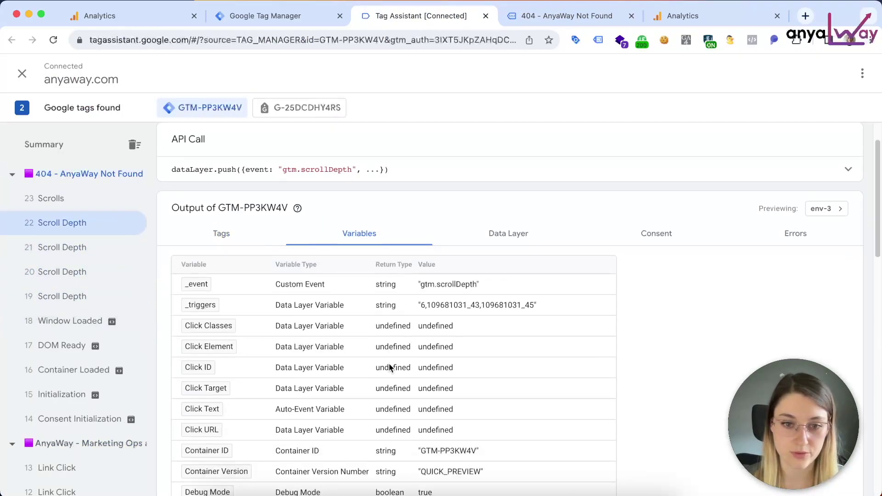
scroll(389, 367, "down", 10)
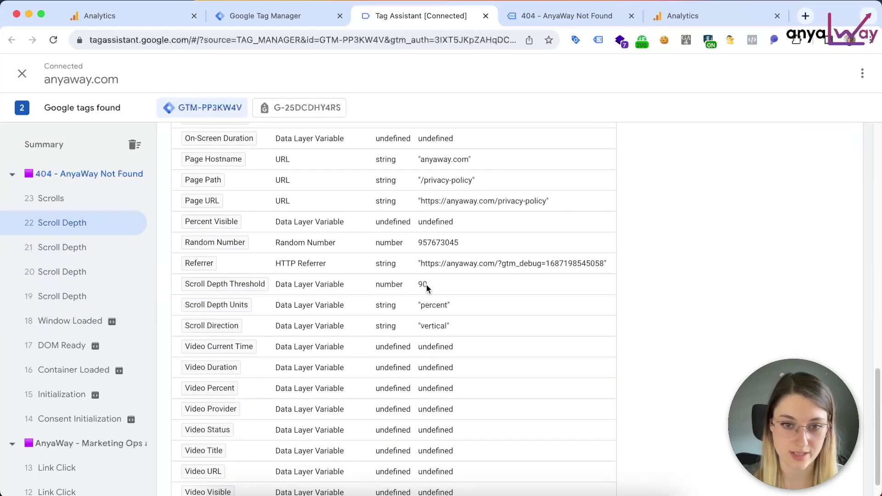
left_click(138, 12)
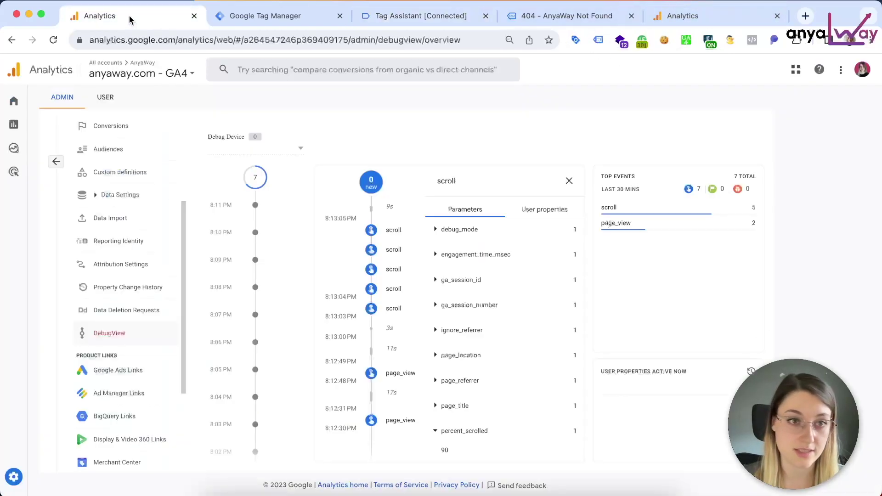
Step: Close the old event details and confirm the newest scroll event shows percent_scrolled 90
left_click(568, 181)
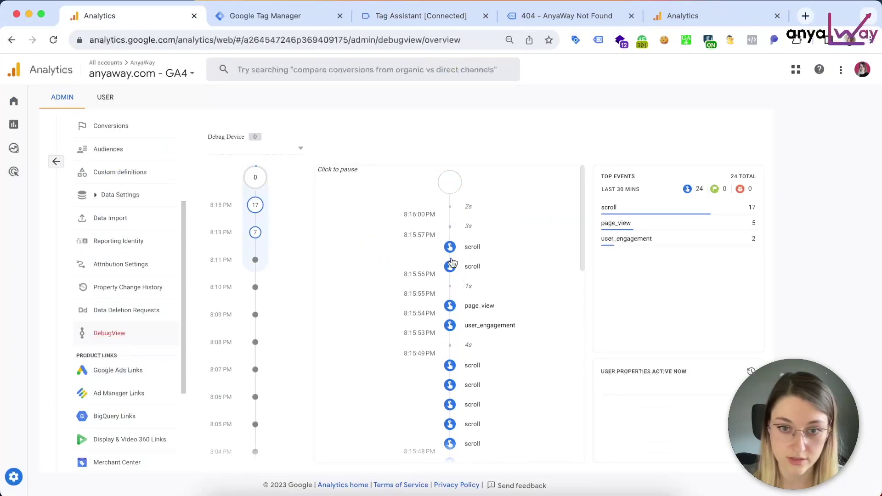
left_click(449, 267)
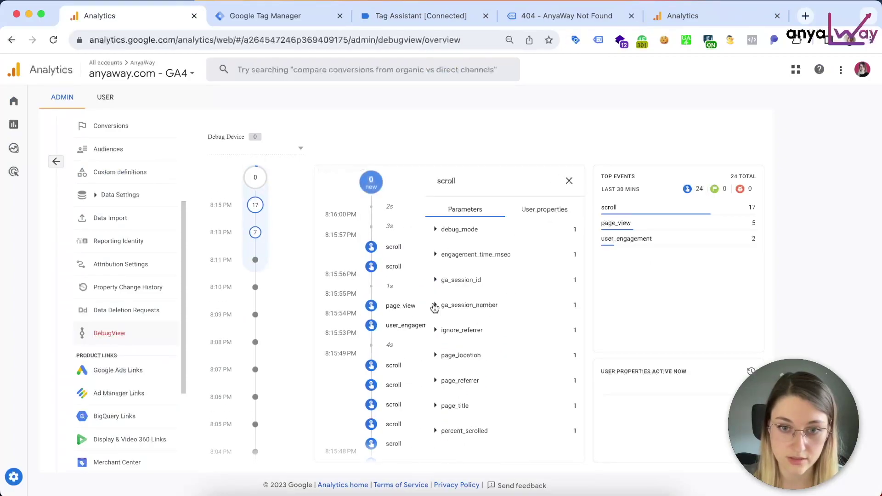
left_click(435, 432)
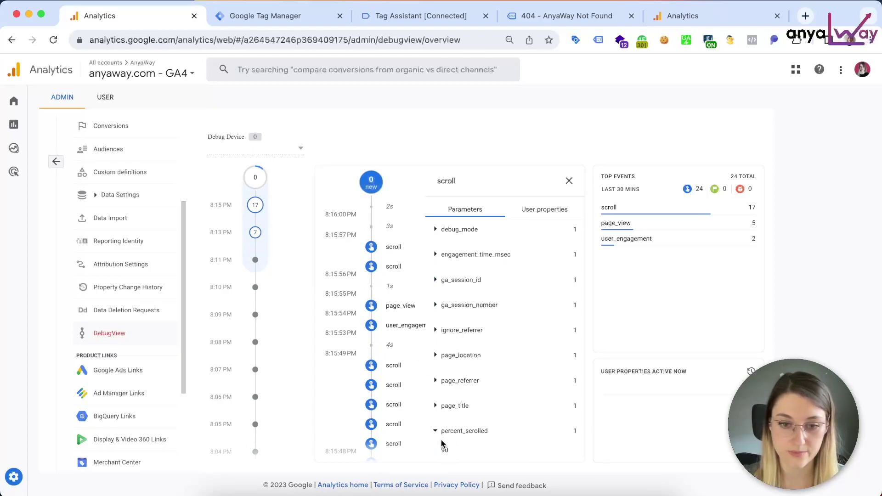
left_click(516, 18)
Step: Review the Scroll Depth - 90% only trigger's configuration for /privacy-policy
left_click(411, 15)
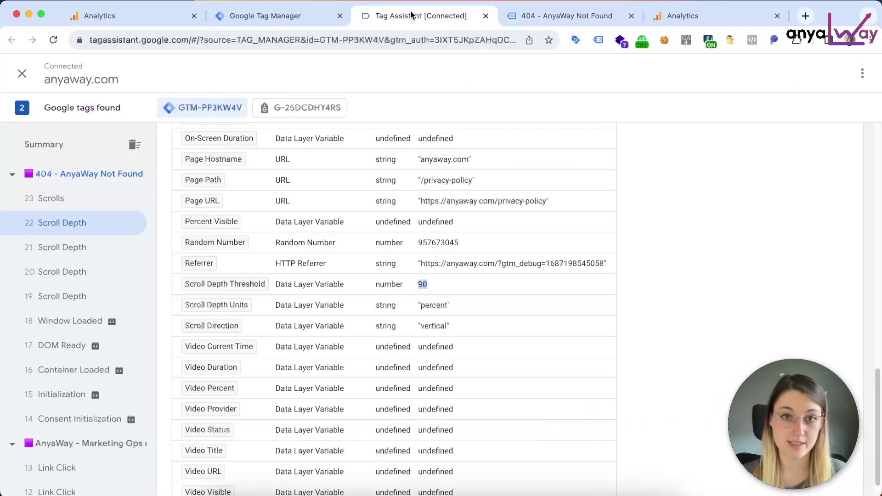
left_click(276, 16)
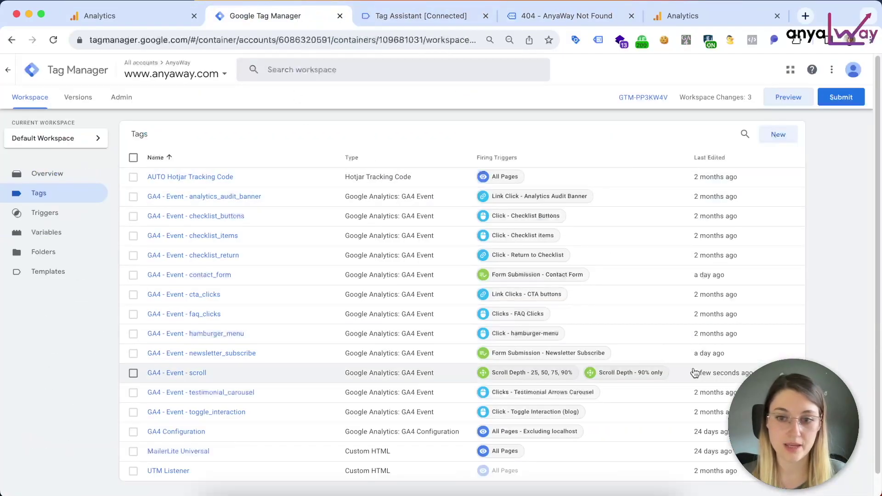
left_click(642, 372)
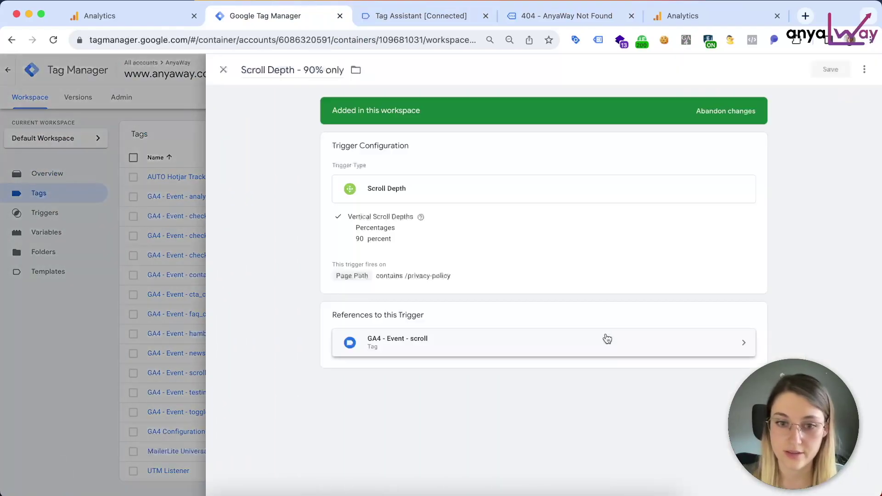
left_click(507, 269)
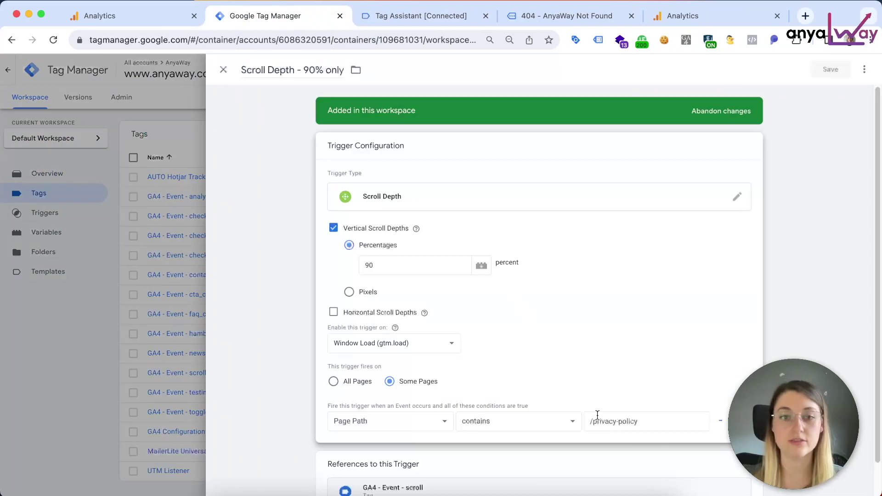
Step: Stop the Tag Assistant debugging session so it reports Not Connected
left_click(537, 21)
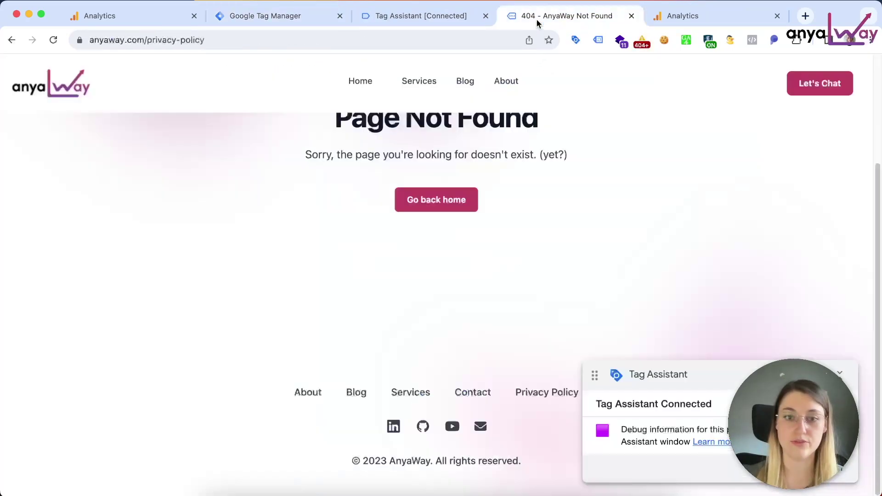
scroll(524, 196, "up", 3)
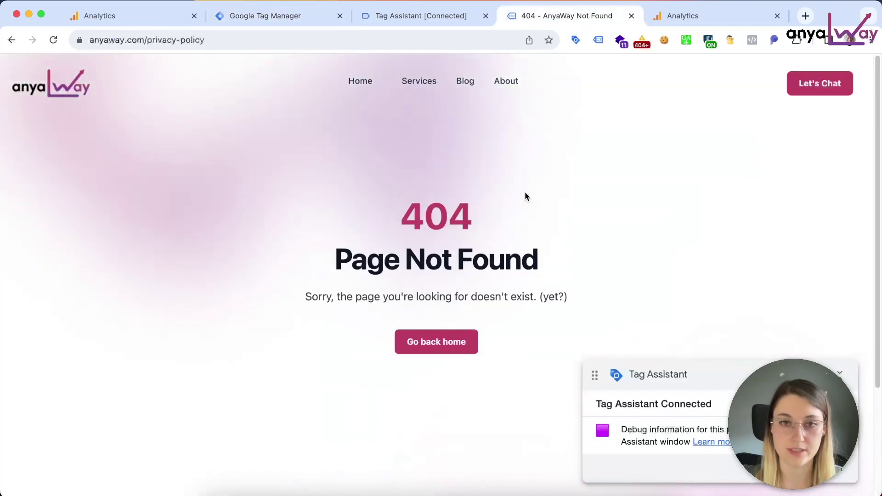
left_click(435, 14)
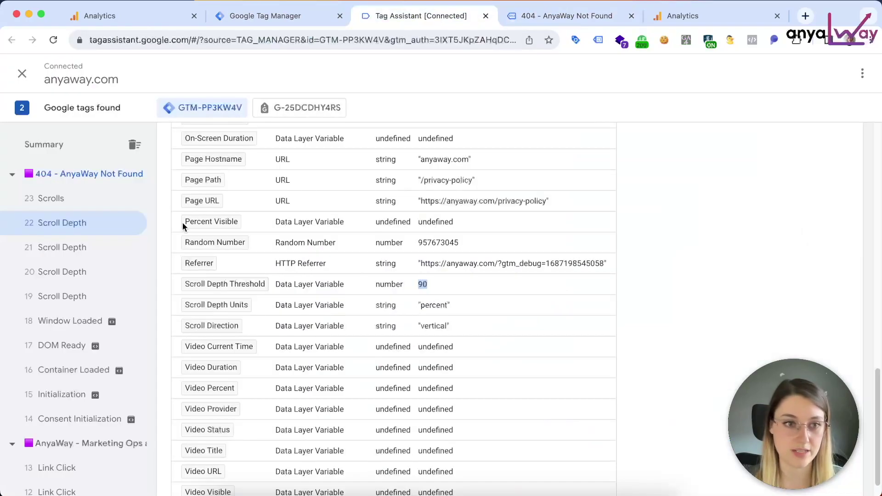
left_click(24, 77)
left_click(565, 242)
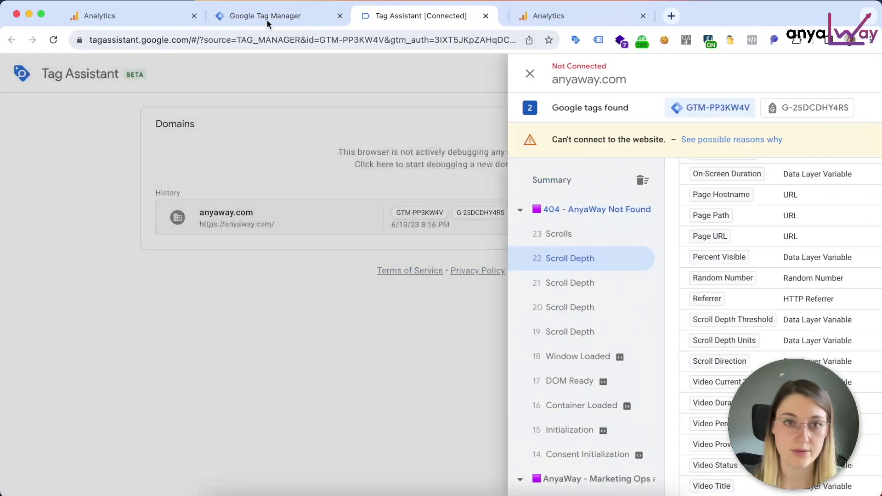
Step: Close the trigger panel and begin submitting the version 'GA4 - Scroll Depth Tracking'
left_click(264, 15)
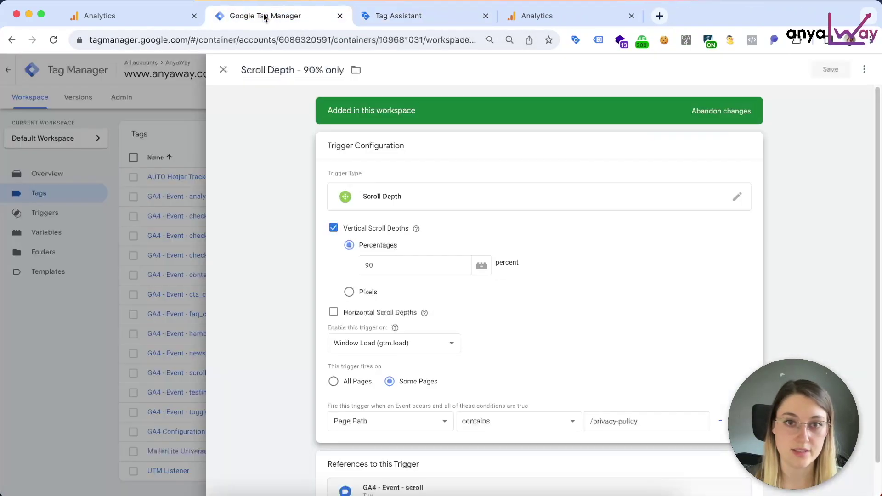
left_click(224, 70)
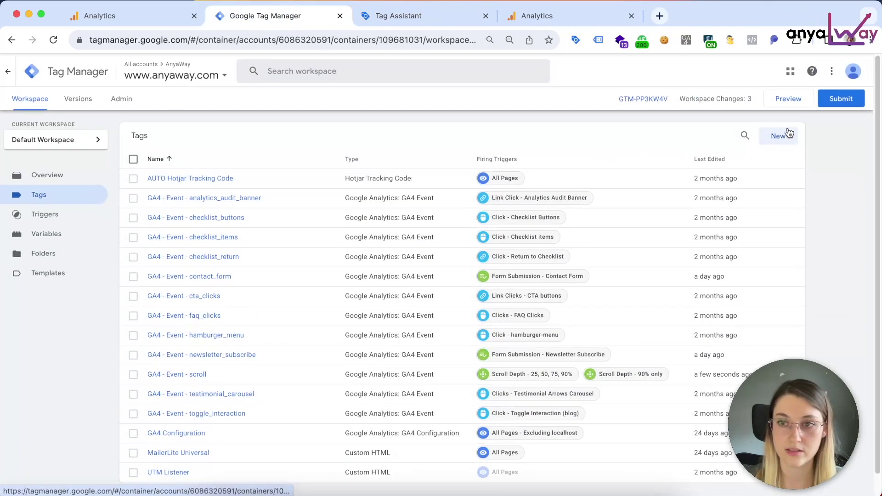
left_click(841, 98)
type("G")
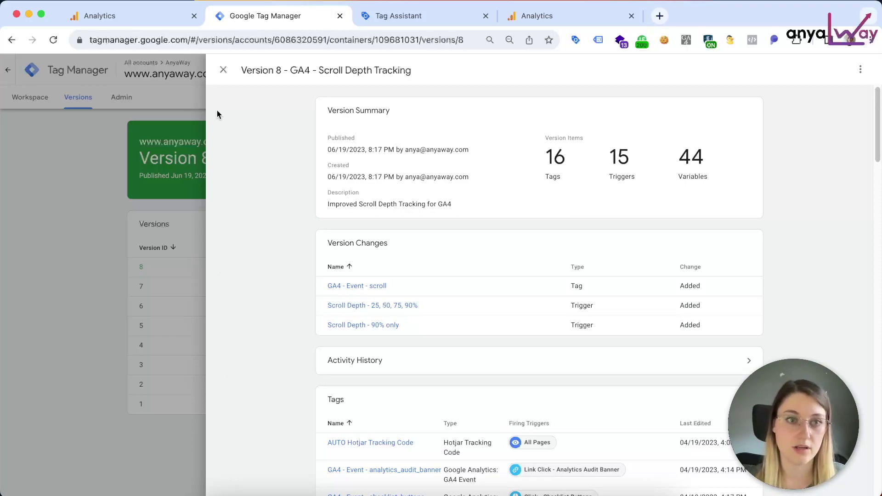
Step: Open Reports > Engagement > Events in Analytics, where scroll shows 42 events
left_click(130, 19)
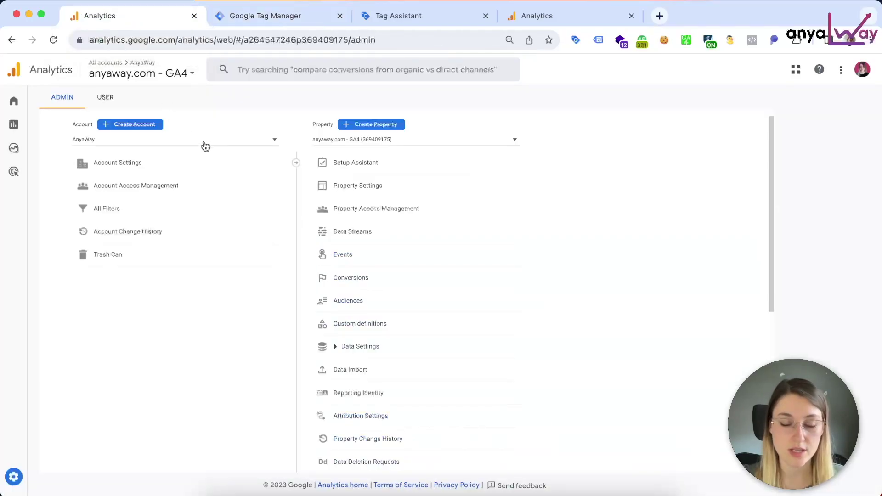
left_click(10, 125)
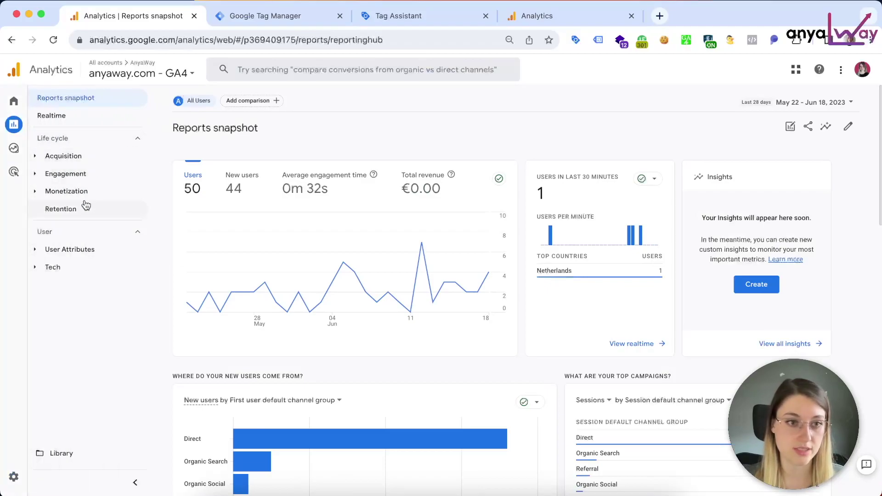
left_click(71, 178)
left_click(68, 207)
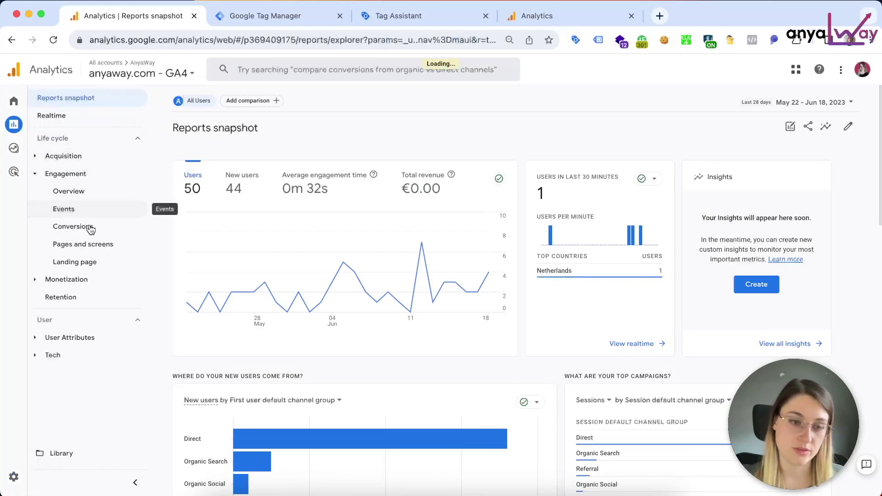
scroll(280, 427, "down", 3)
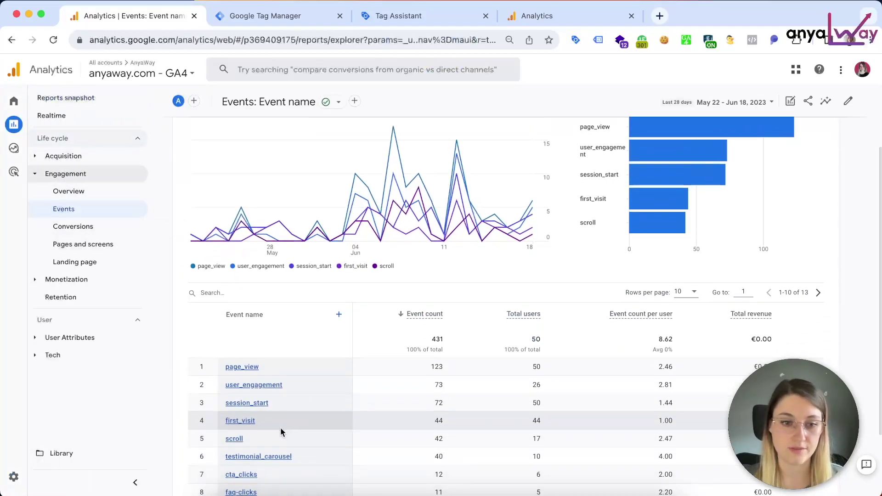
left_click(235, 439)
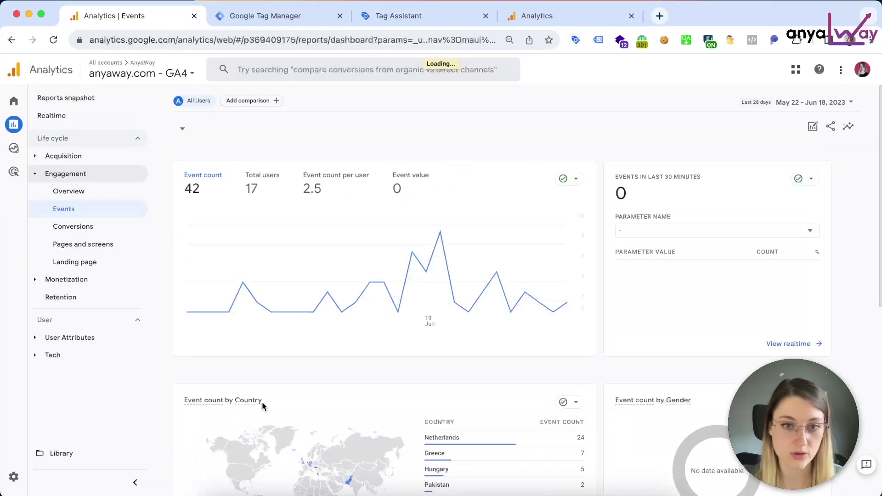
left_click(649, 231)
scroll(643, 294, "down", 3)
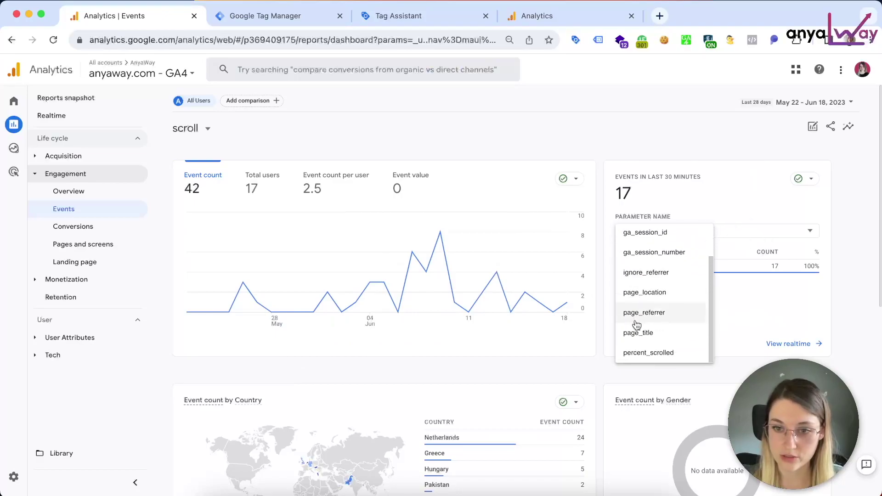
left_click(662, 350)
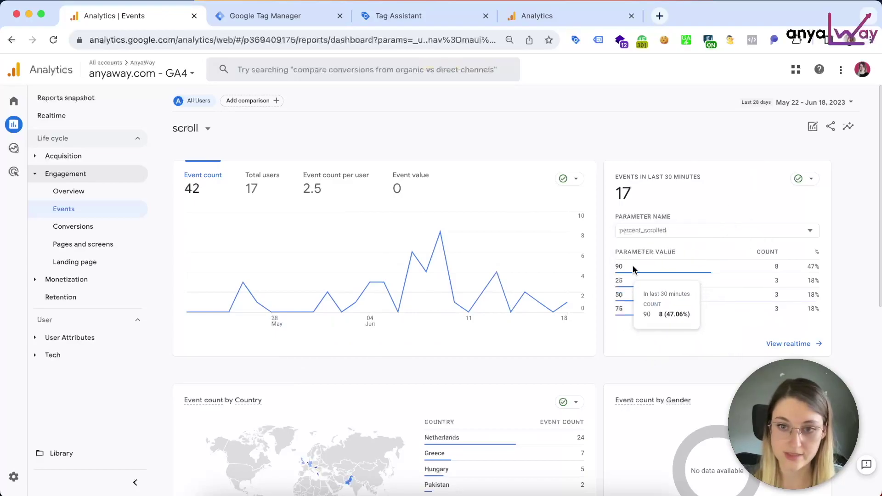
mouse_move(617, 303)
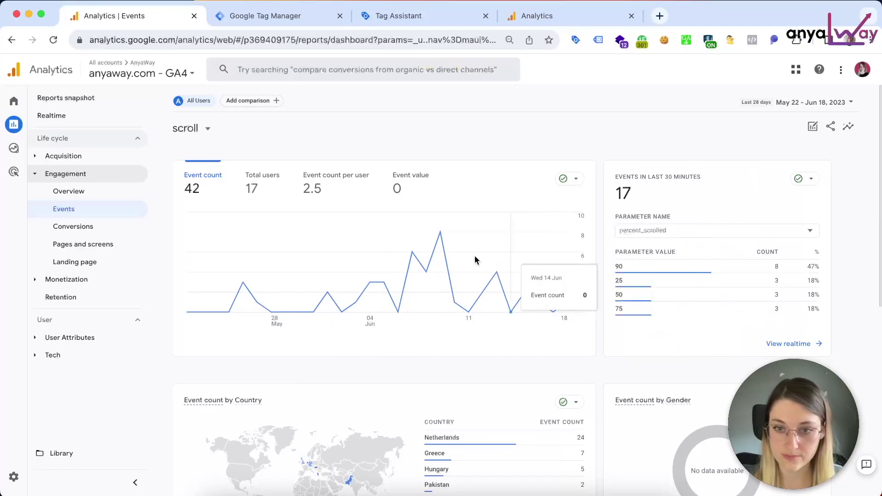
scroll(445, 259, "down", 2)
scroll(445, 265, "down", 5)
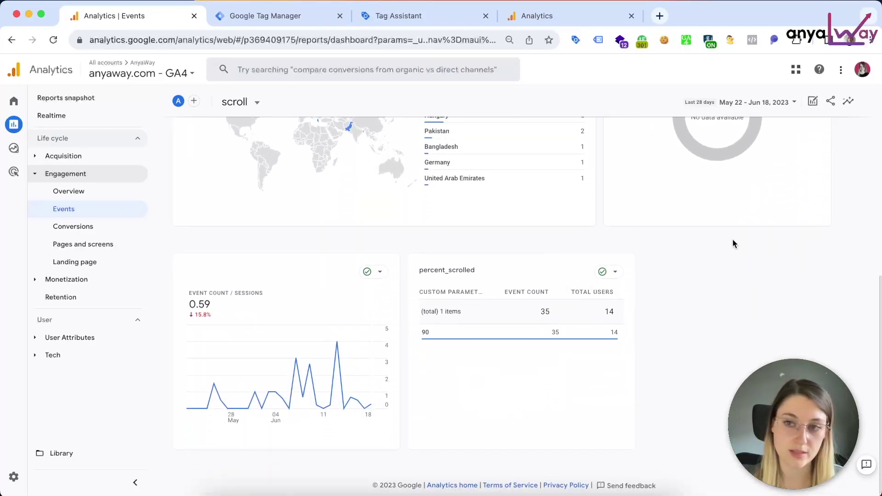
left_click_drag(681, 97, 794, 111)
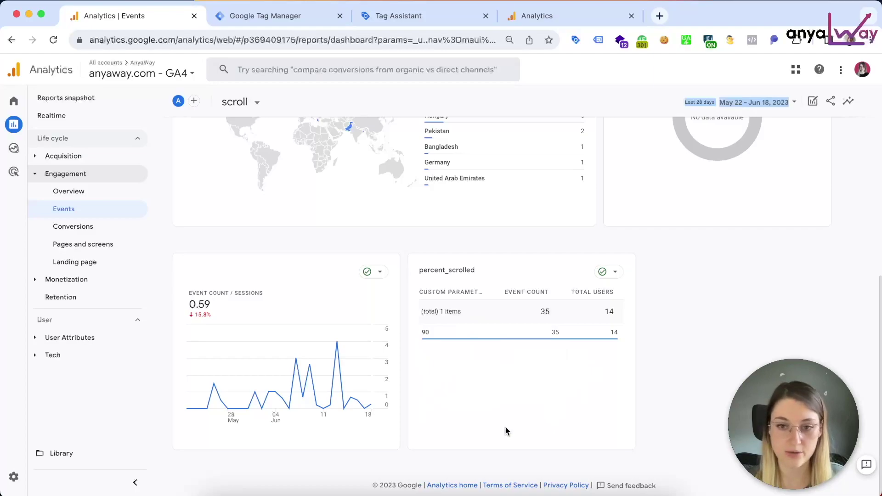
left_click(467, 419)
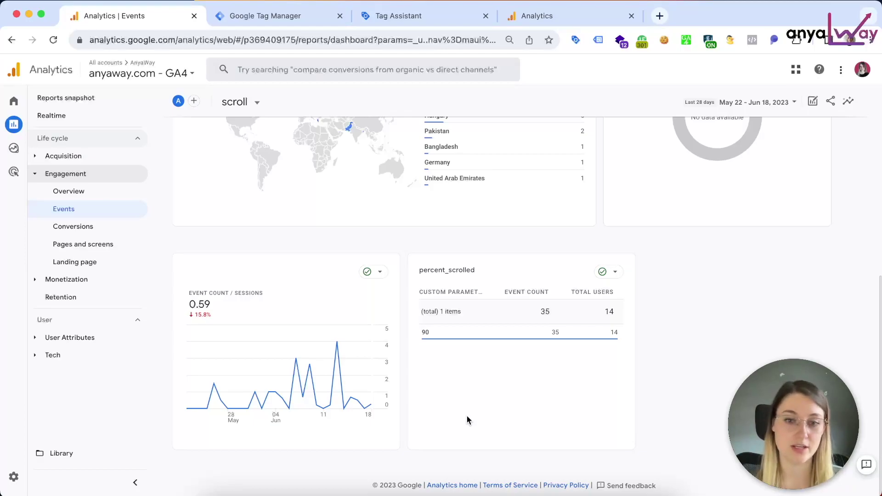
scroll(466, 418, "up", 10)
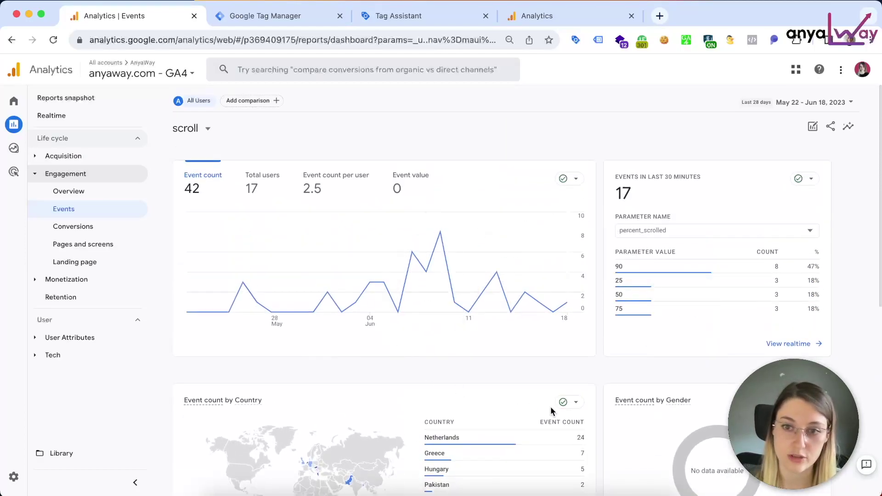
scroll(565, 420, "down", 8)
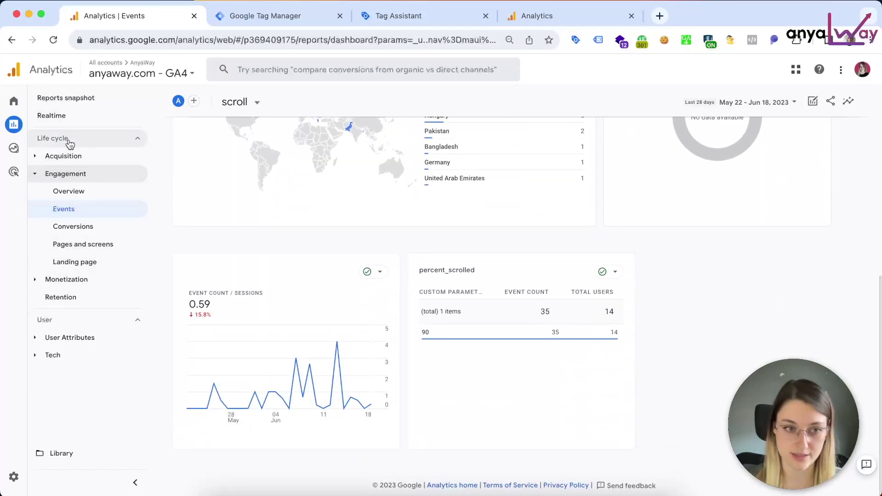
mouse_move(75, 366)
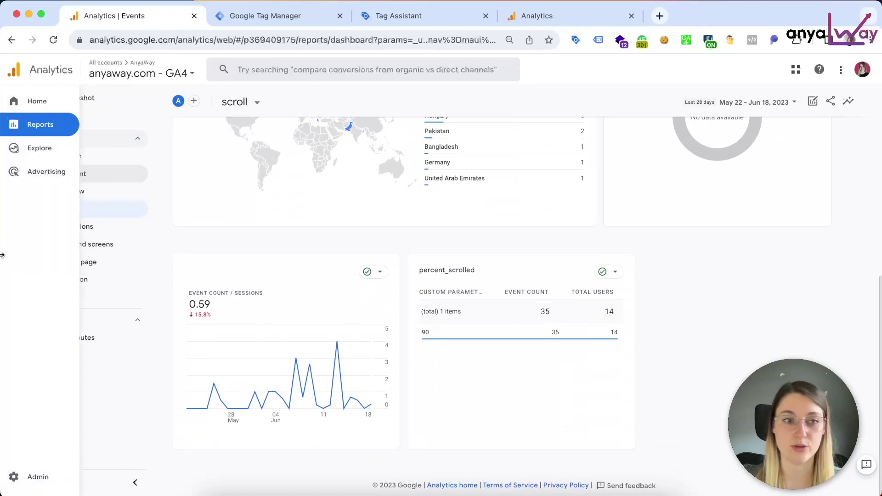
Step: Open a free-form exploration and import the Percent scrolled dimension
left_click(28, 148)
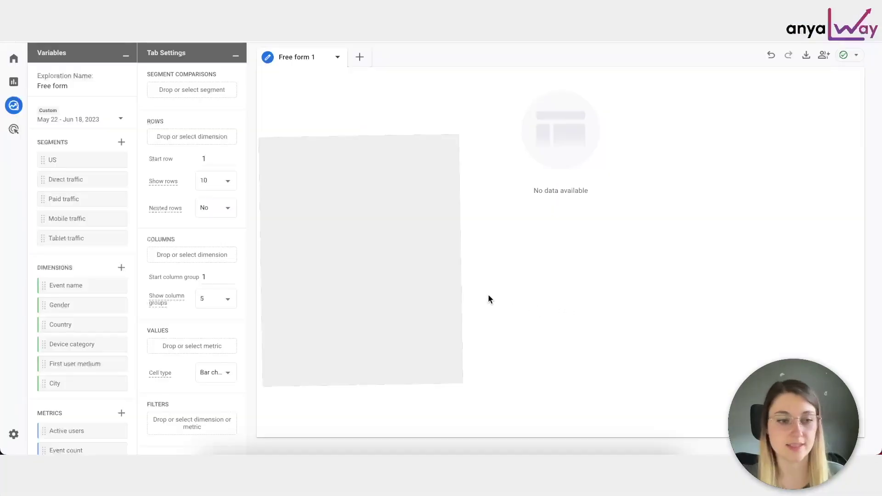
left_click(121, 267)
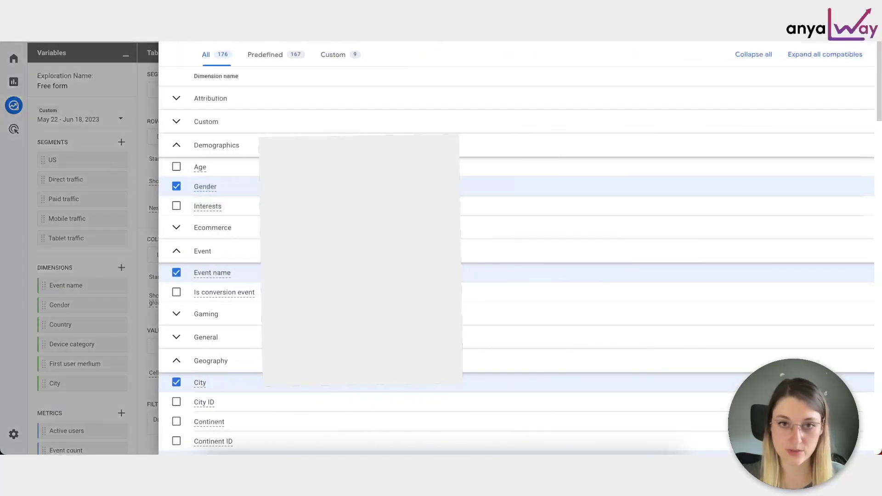
type("perc")
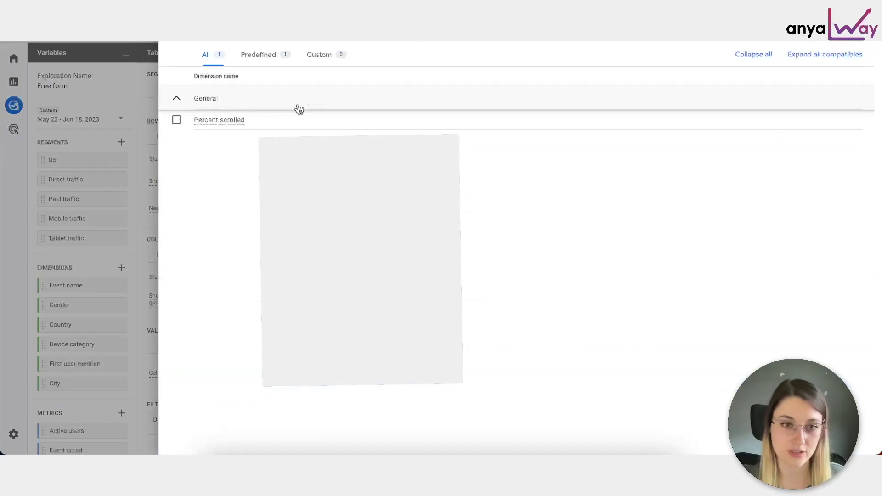
left_click(228, 119)
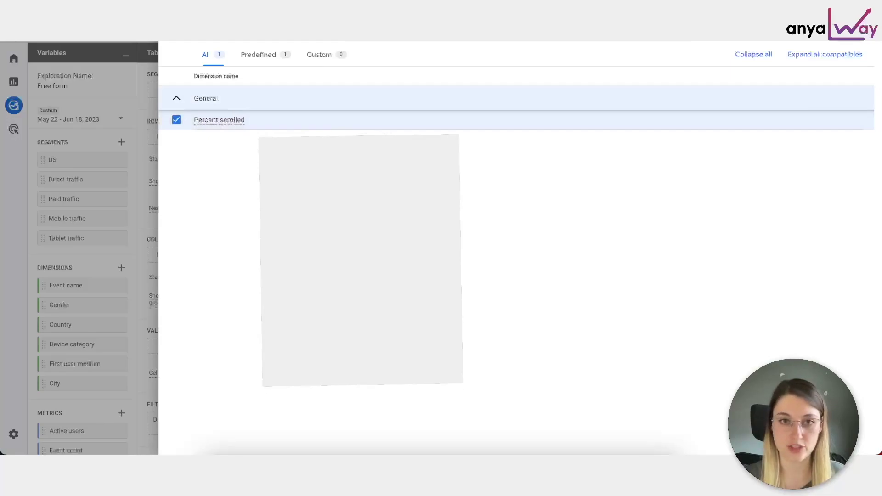
Step: Import the Page path and screen class dimension into the exploration as well
key("BackSpace")
key("BackSpace")
key("BackSpace")
key("BackSpace")
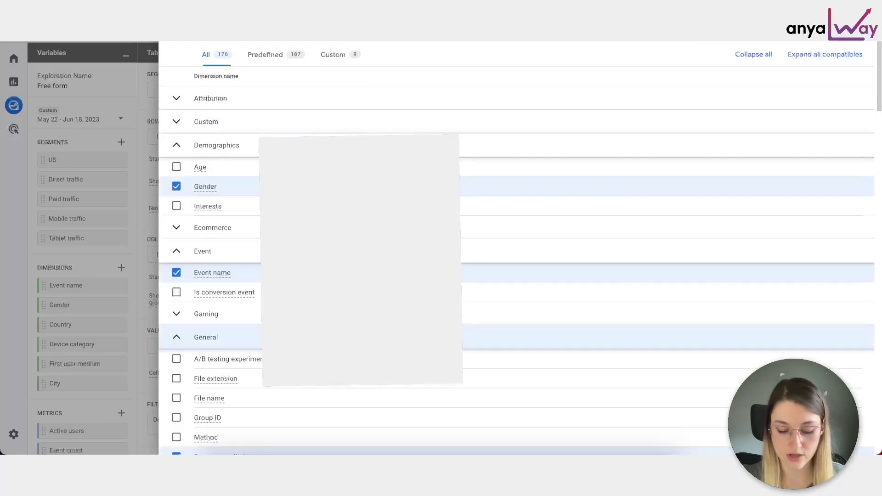
type("page")
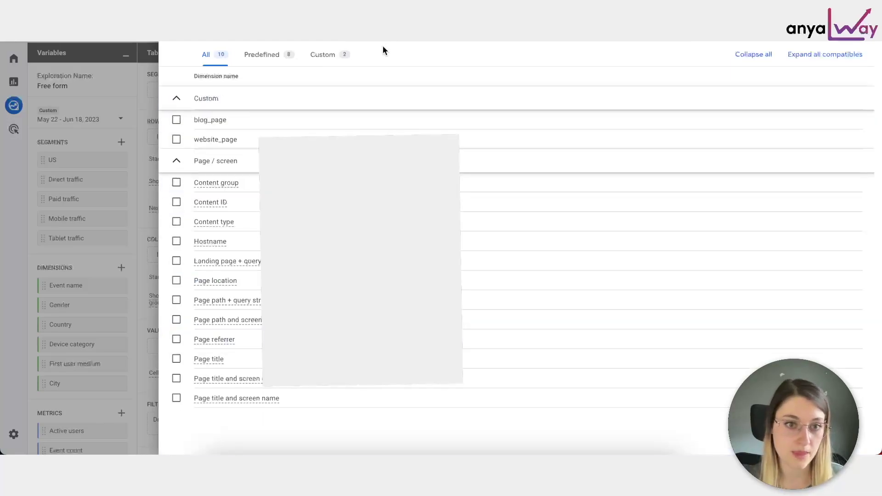
mouse_move(232, 322)
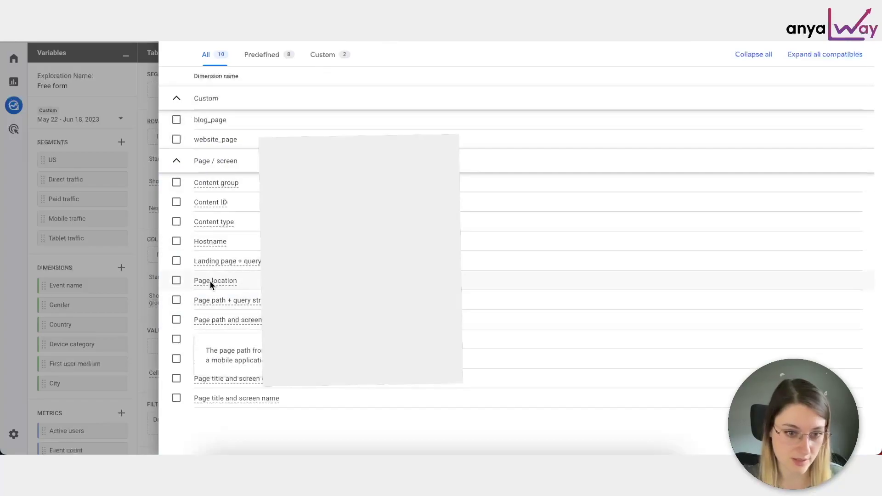
left_click(205, 321)
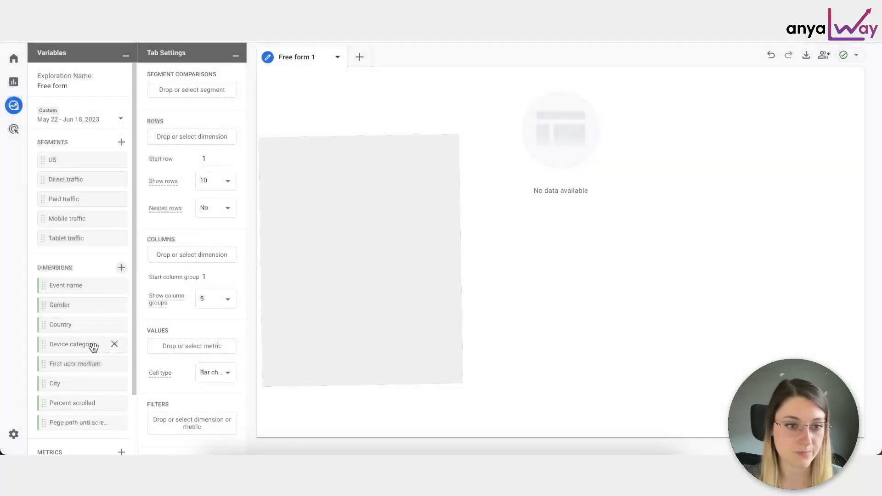
scroll(93, 348, "down", 3)
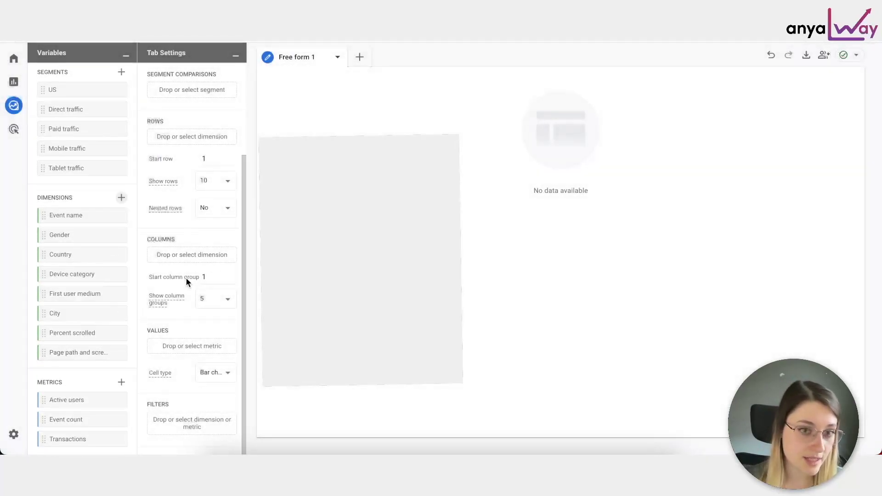
Step: Lay out the table with Page path as rows, Percent scrolled as columns and Event count as values
scroll(186, 277, "up", 1)
left_click_drag(55, 353, 174, 157)
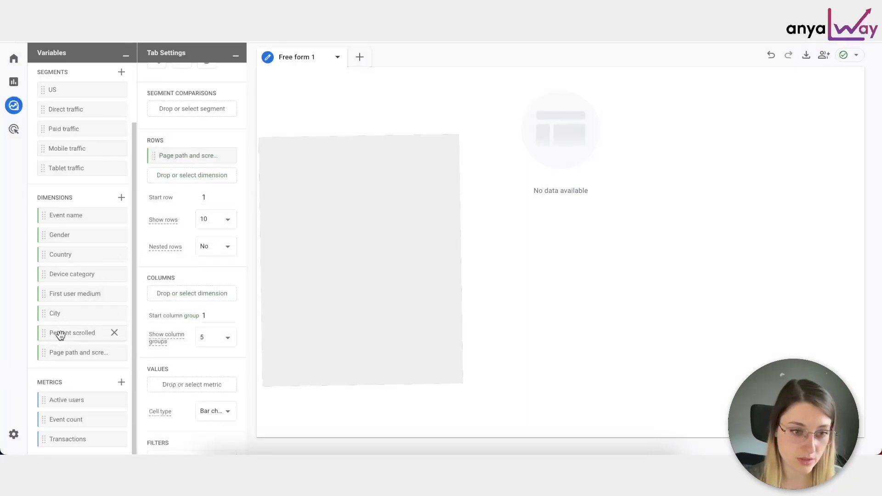
left_click_drag(57, 334, 172, 297)
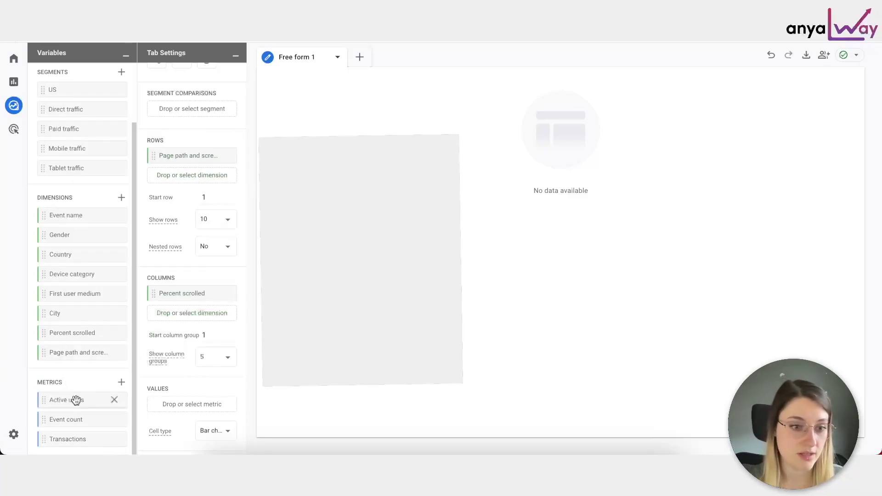
left_click_drag(65, 419, 190, 402)
Step: Add an Event name filter that contains 'scroll' to the table
scroll(199, 389, "down", 2)
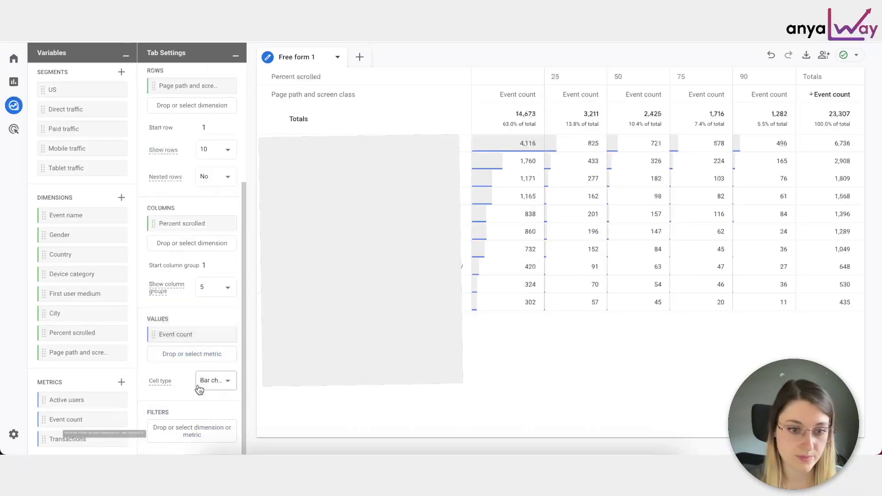
left_click(163, 427)
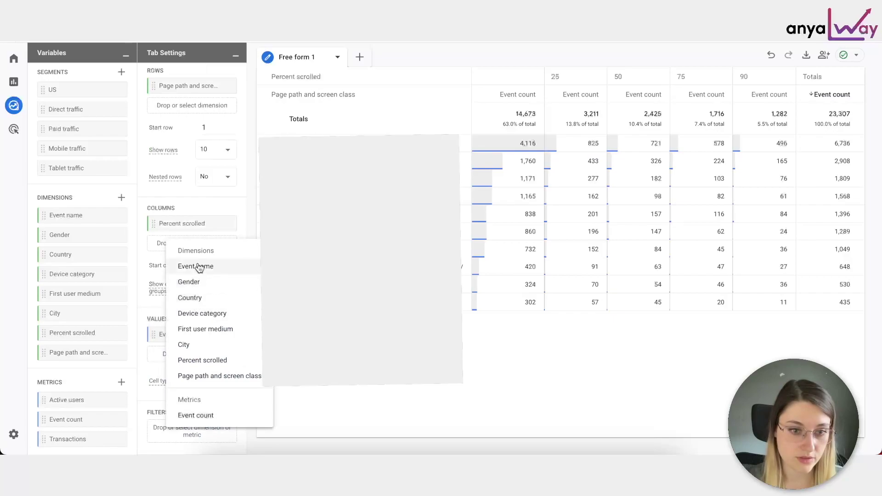
left_click(180, 266)
left_click(175, 359)
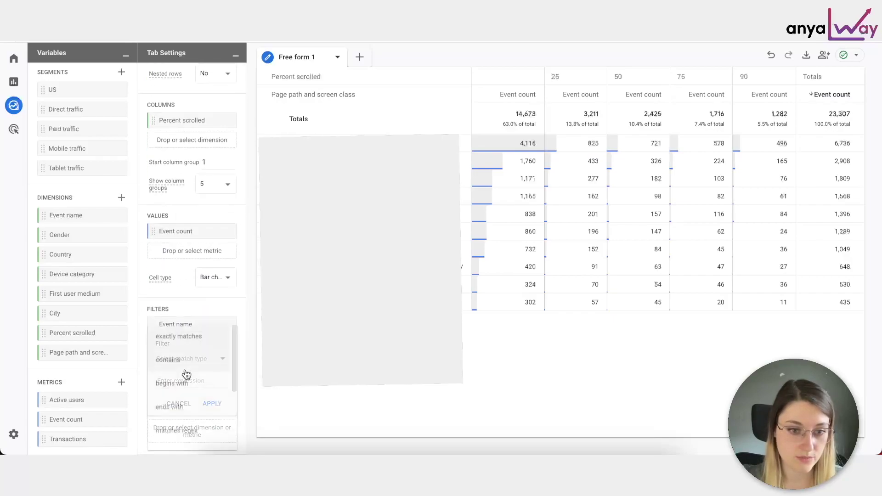
left_click(183, 359)
left_click(185, 381)
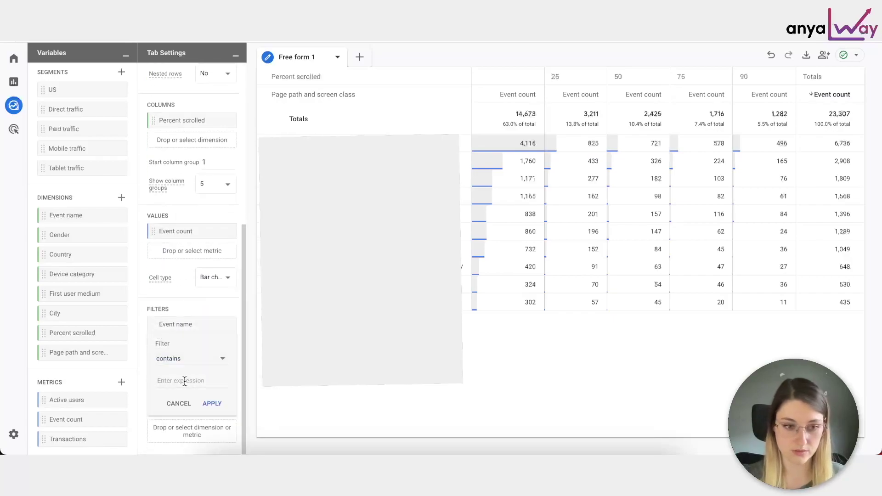
type("scroll")
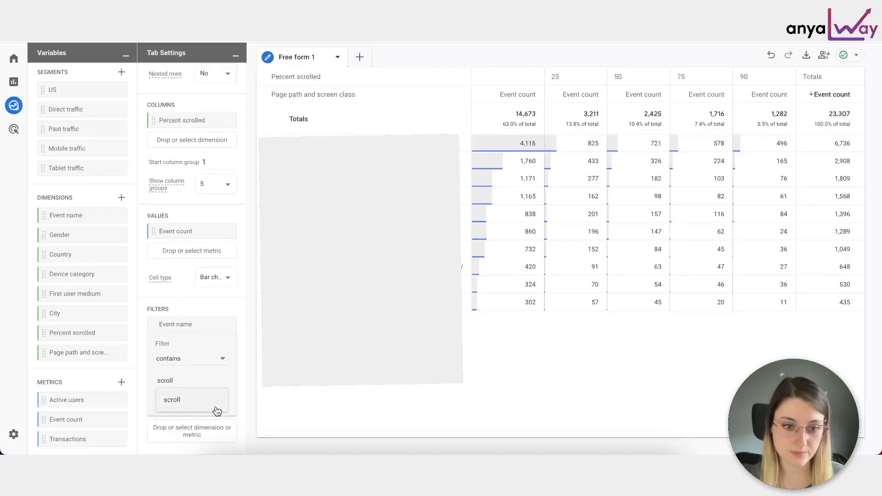
left_click(216, 406)
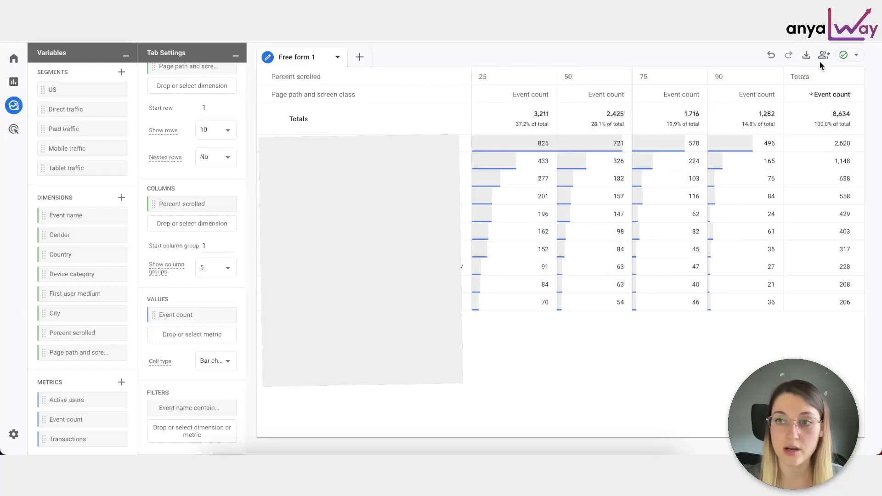
Step: Open the exploration's Export data menu, then close it without exporting
left_click(807, 56)
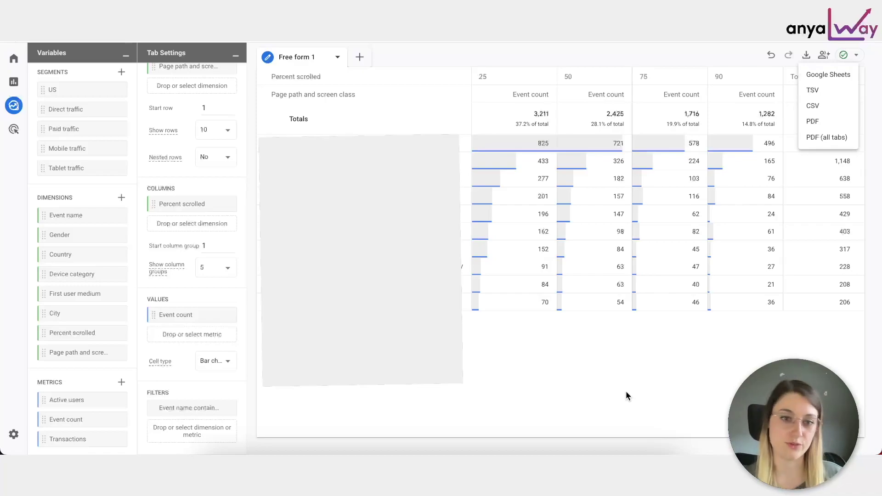
left_click(614, 367)
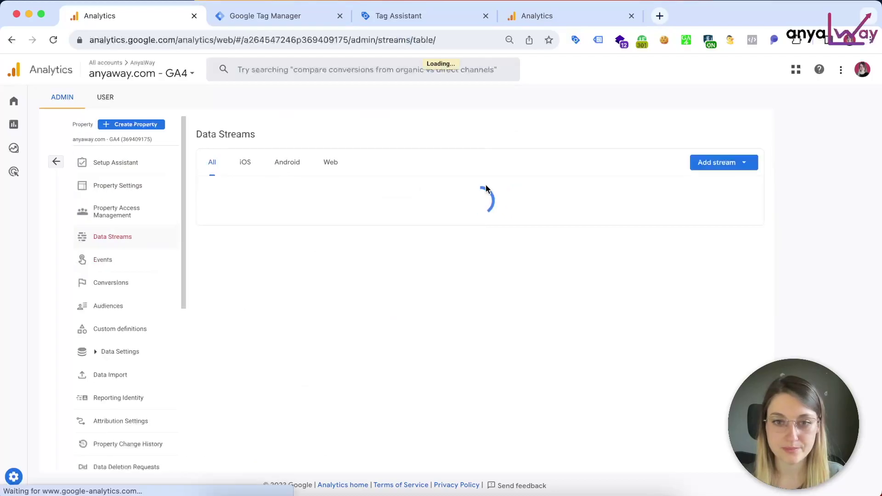
Step: Switch off Scrolls in the AnyaWay stream's enhanced measurement, save, and close the stream details
left_click(314, 191)
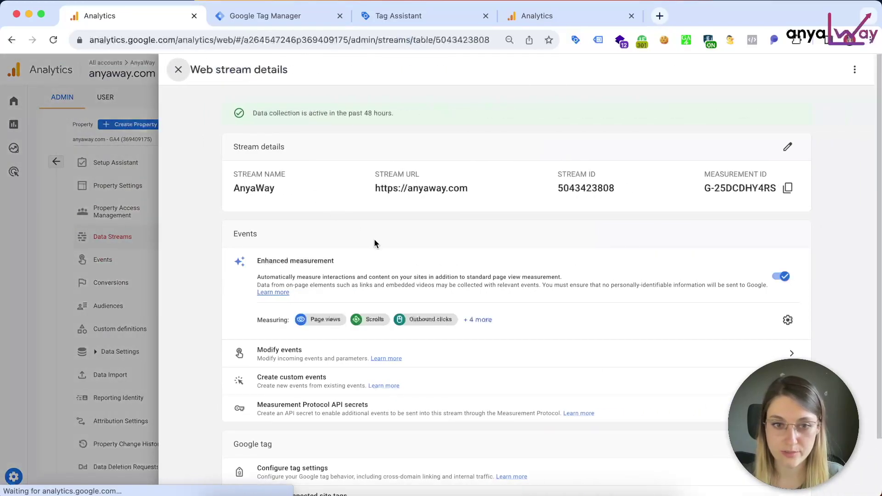
left_click(788, 319)
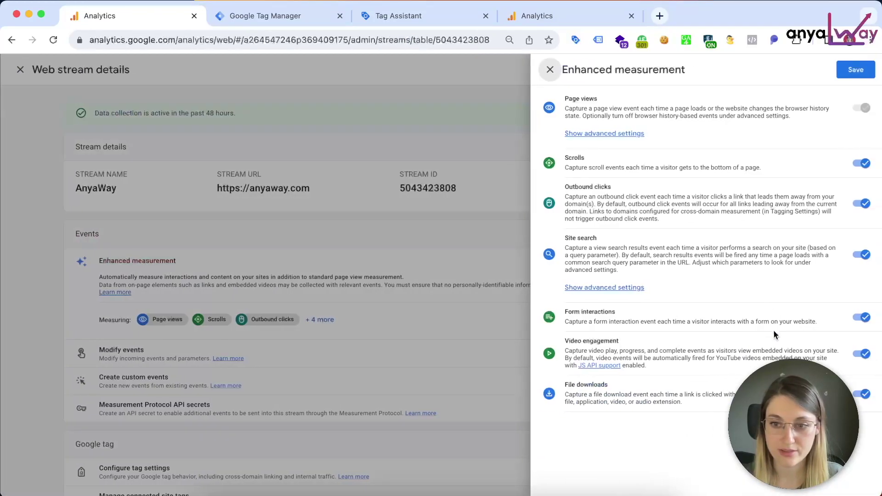
left_click(866, 166)
left_click(854, 69)
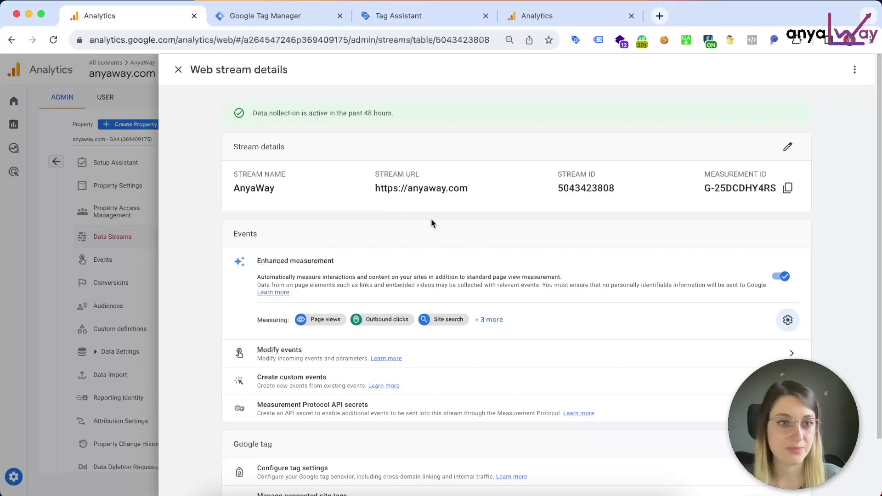
left_click(178, 69)
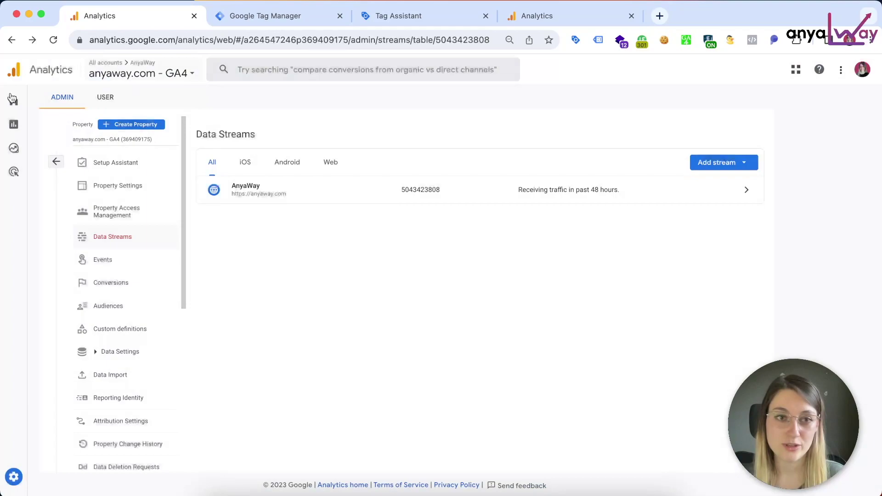
mouse_move(10, 100)
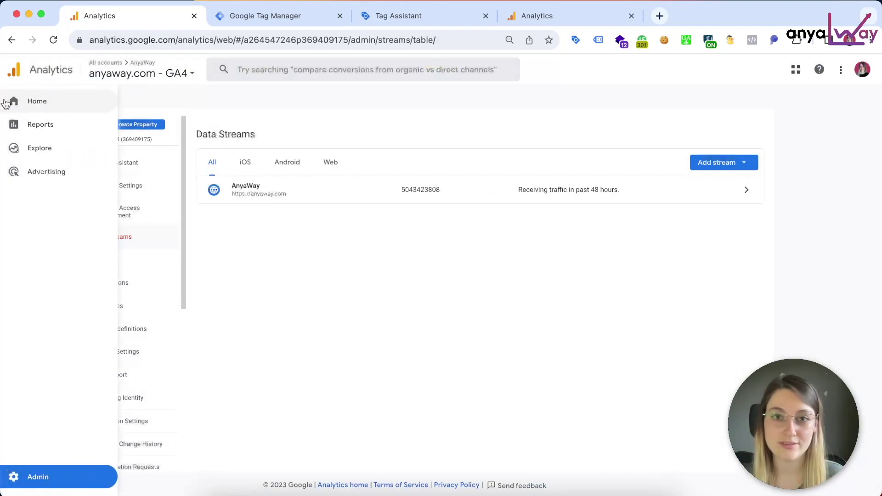